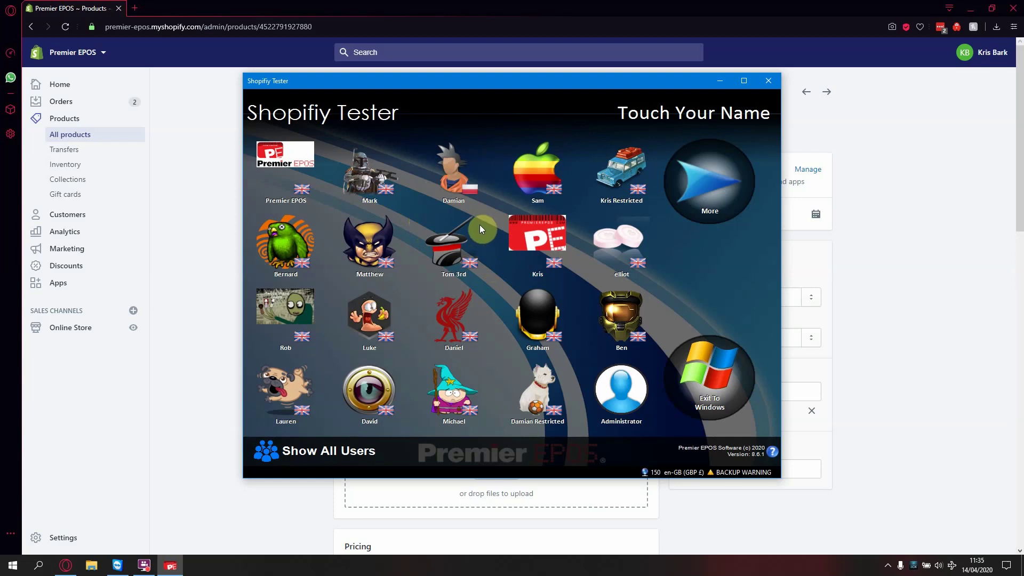
Step: Sign in to Premier EPOS as the staff user with their password
click(451, 255)
text(***)
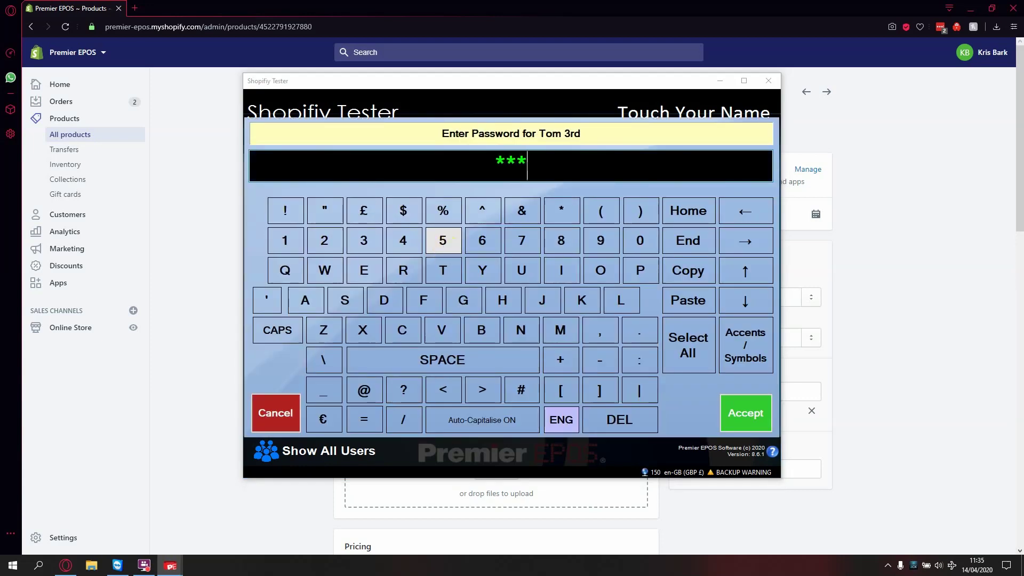
click(446, 250)
click(446, 250)
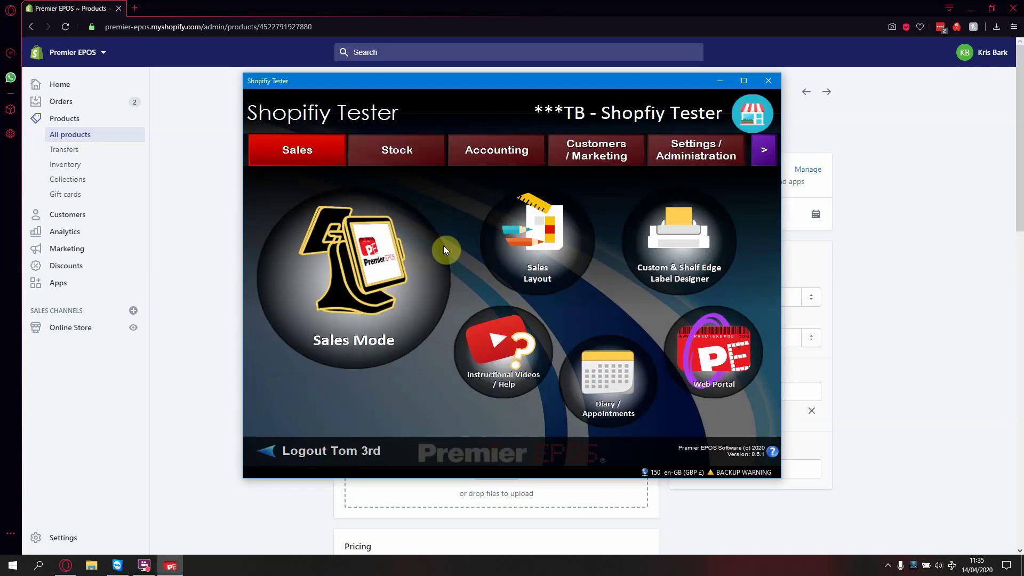
Step: Run the Adjust Registry To Force TLS 1.2+ special task and save the software settings
click(680, 158)
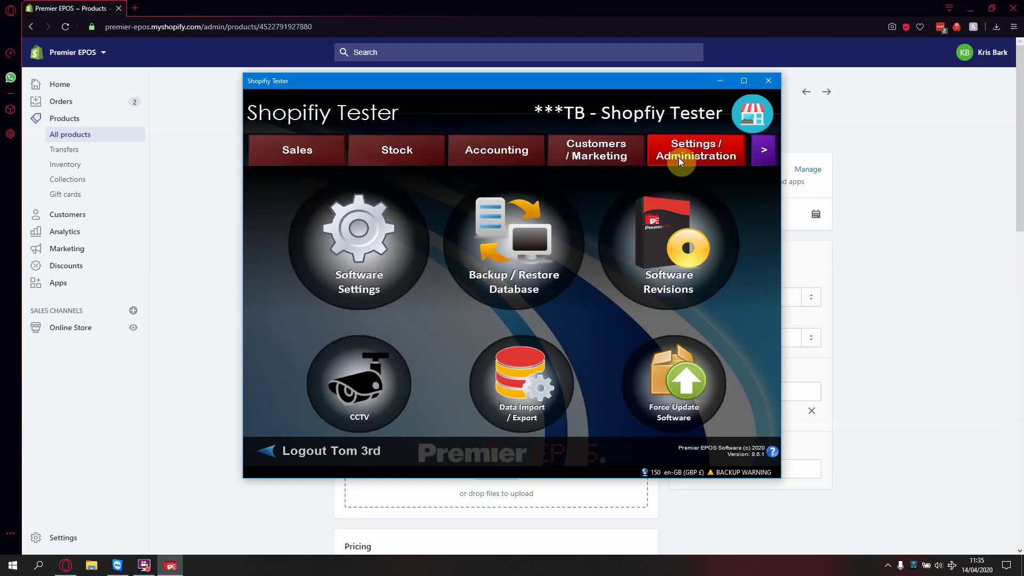
click(357, 244)
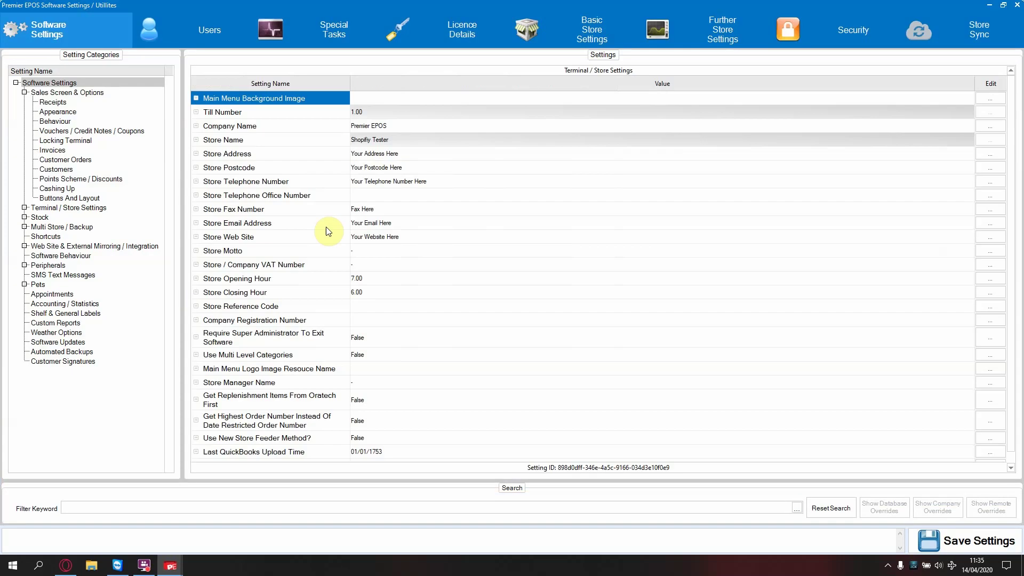
click(280, 41)
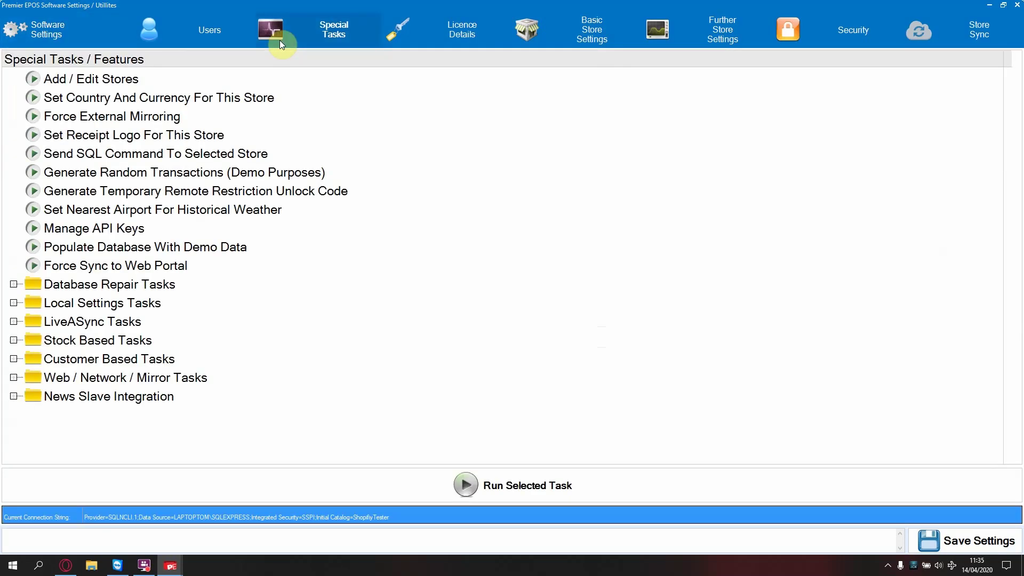
click(13, 283)
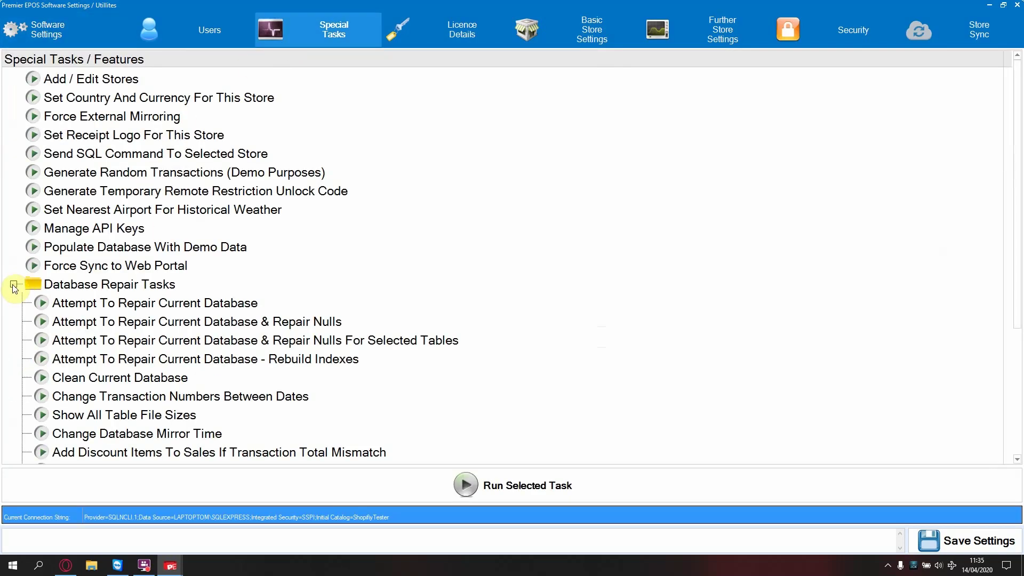
scroll(243, 339, down, 2)
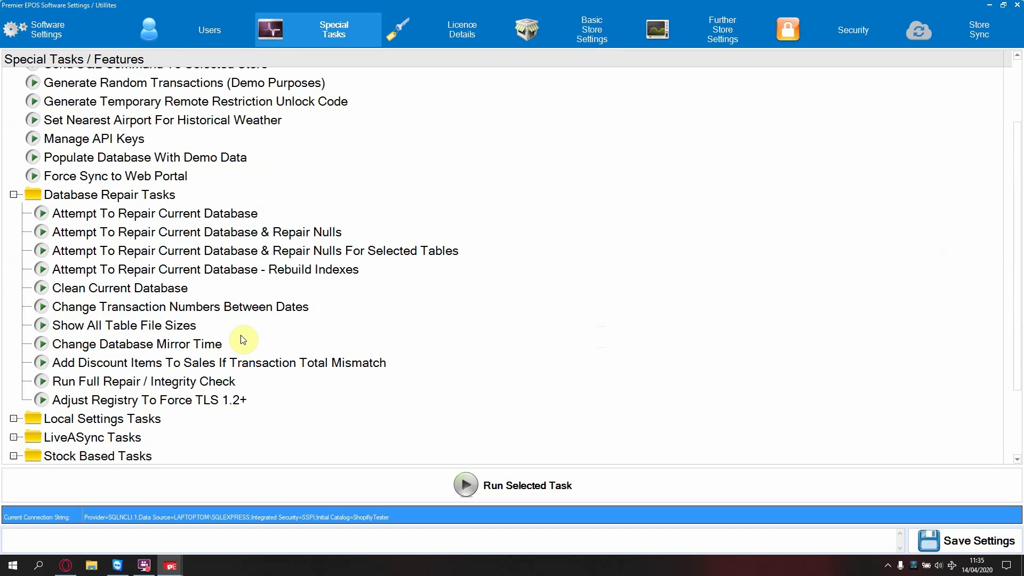
click(141, 400)
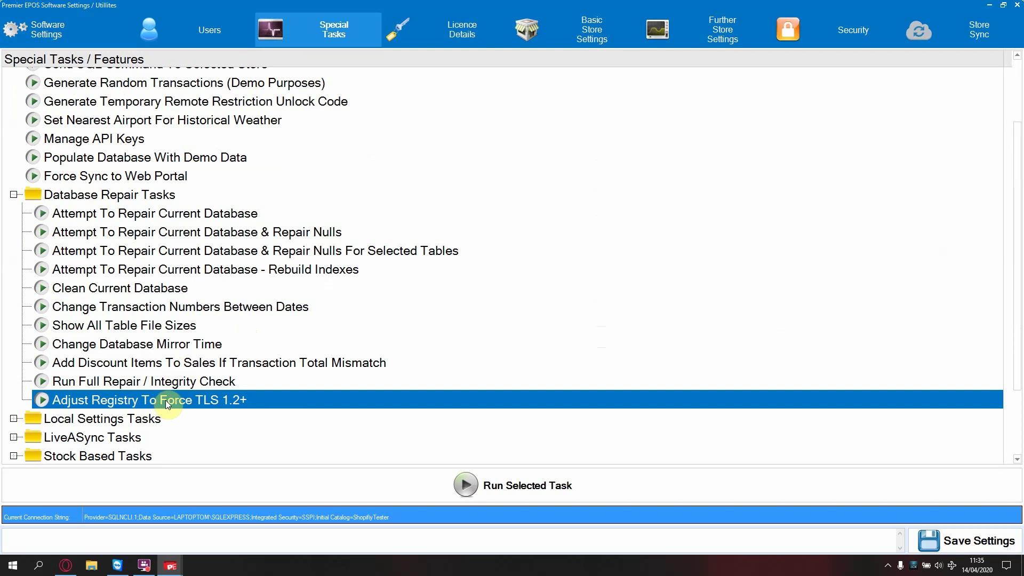
click(475, 484)
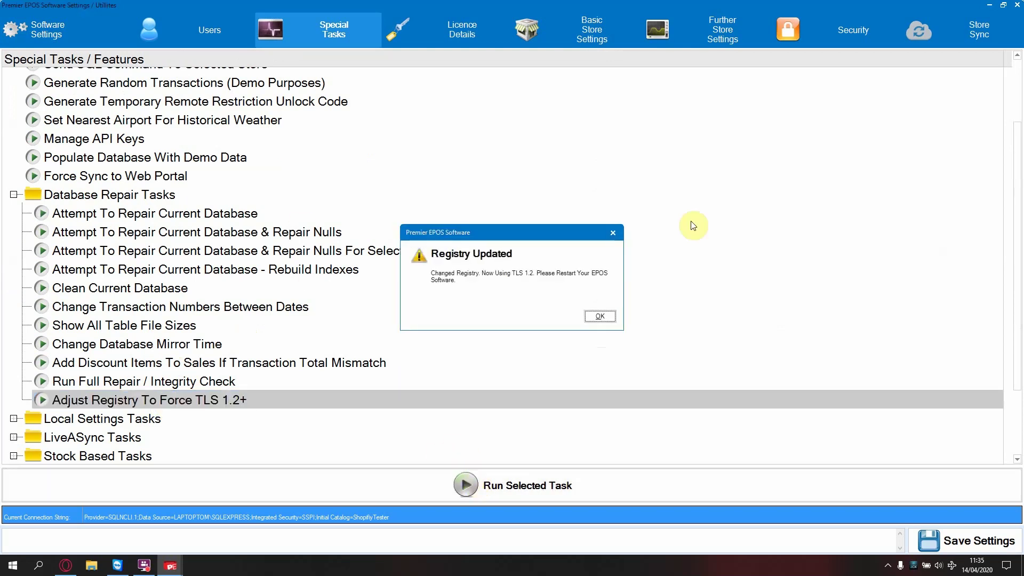
click(598, 320)
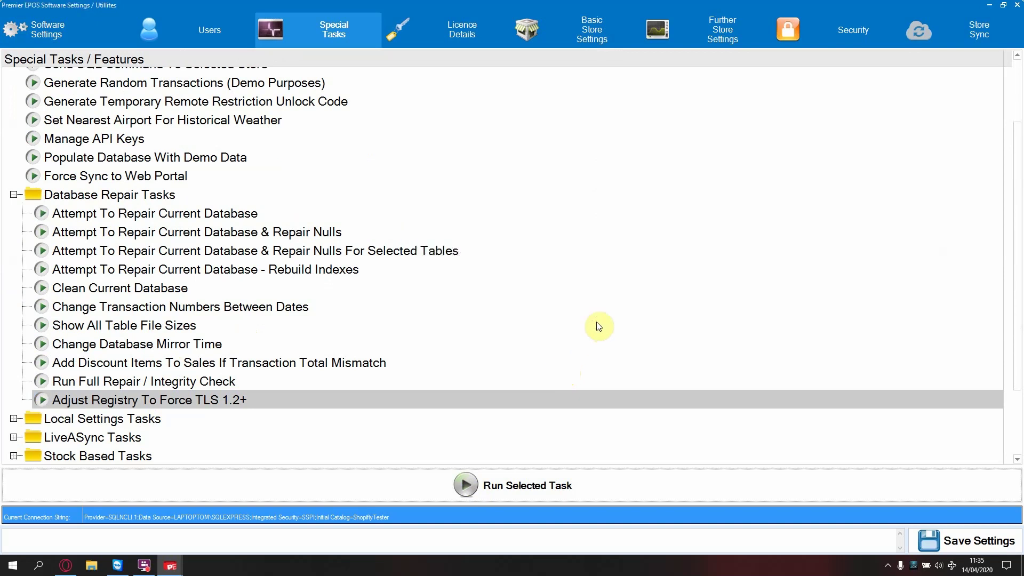
click(975, 542)
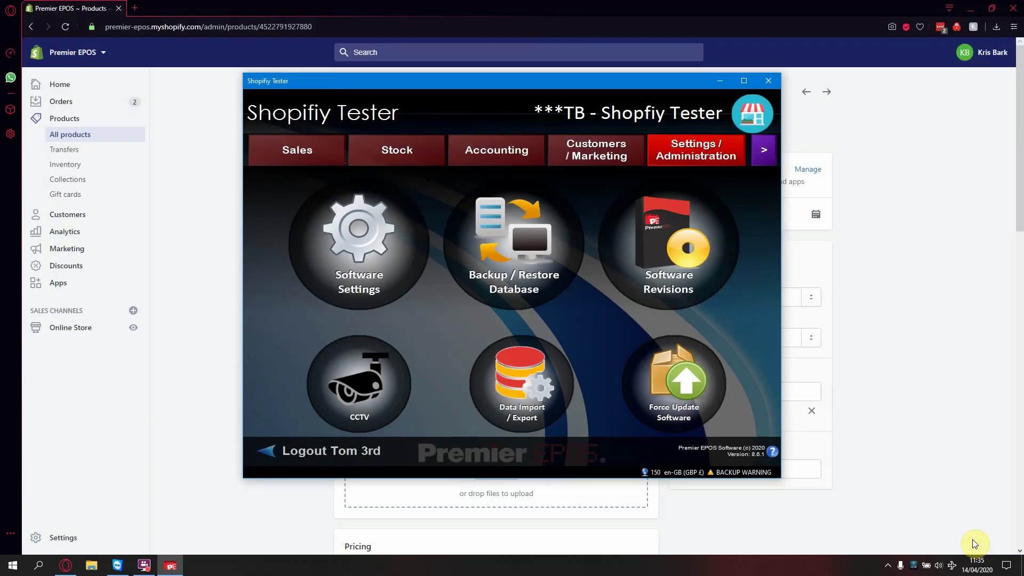
Step: Log out and exit Premier EPOS to Windows
click(258, 452)
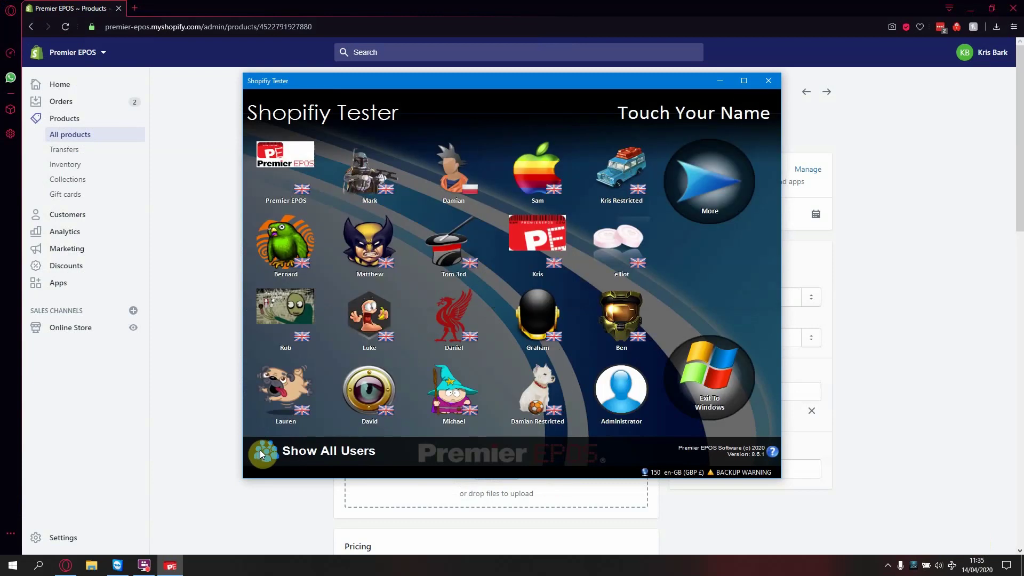
click(709, 385)
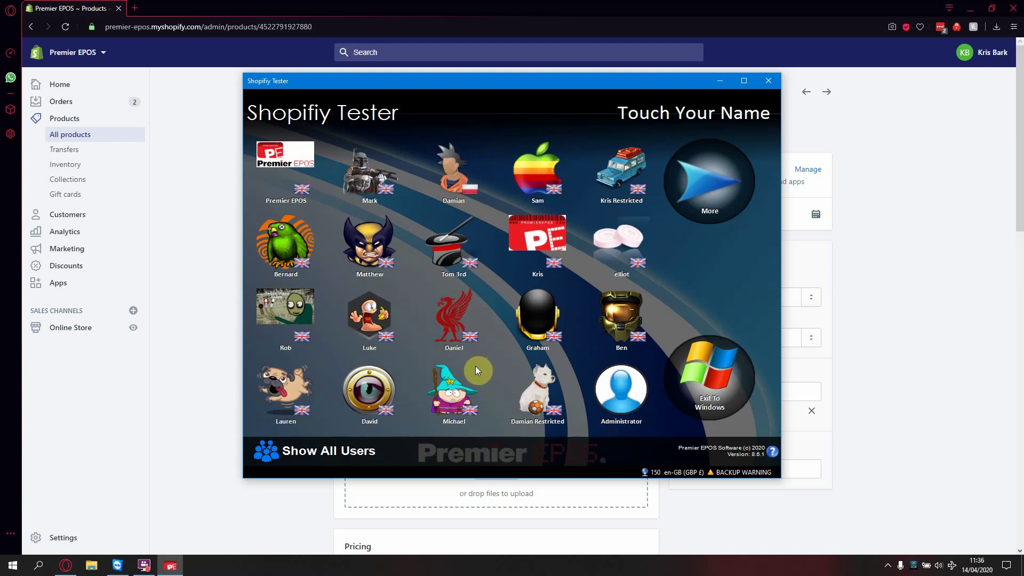
Step: Sign back in as the staff user with their password
click(441, 259)
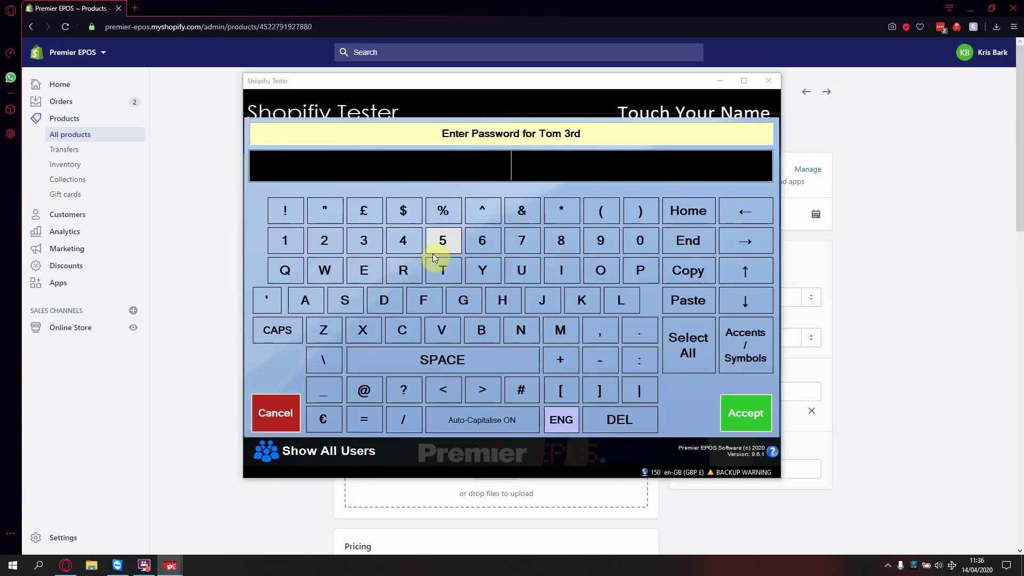
text(****)
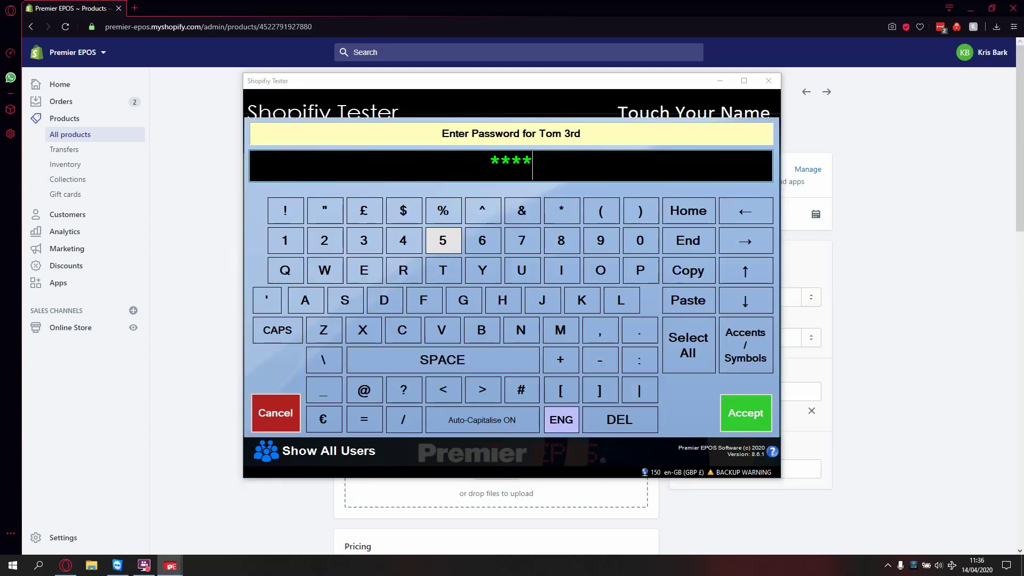
key(Return)
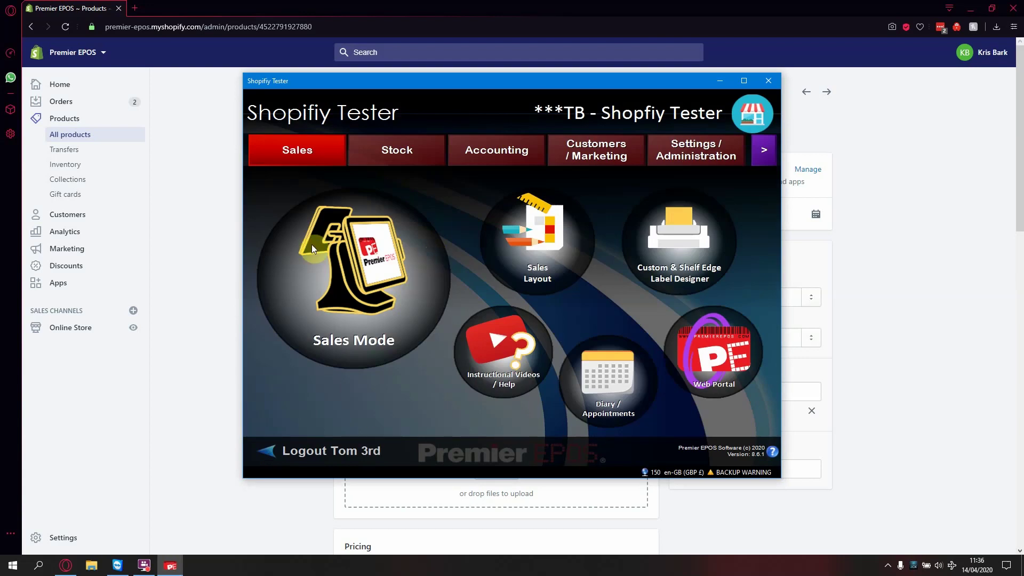
Step: Open the Stock Editor and search with Limit Top Results ticked
click(407, 159)
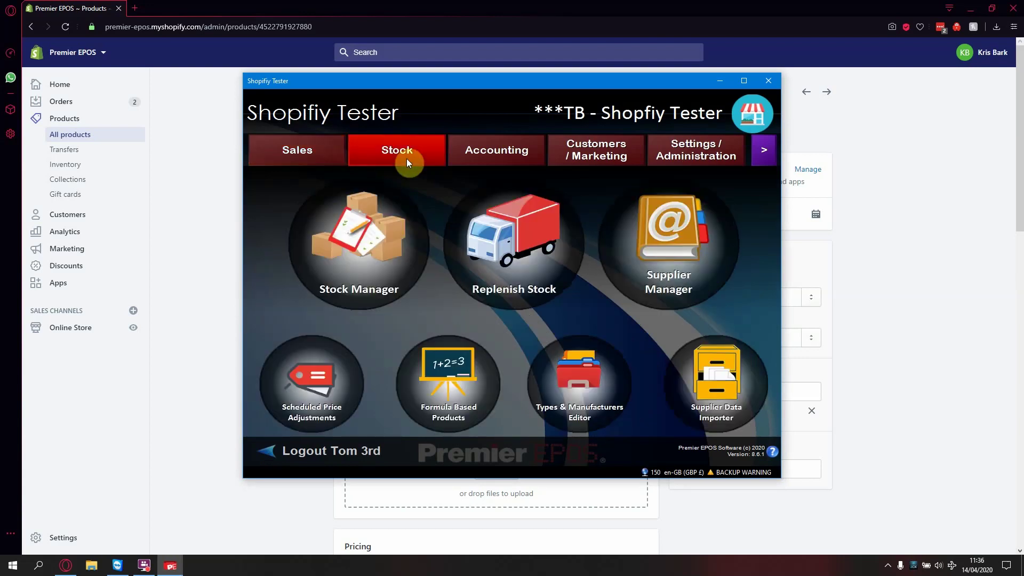
click(372, 246)
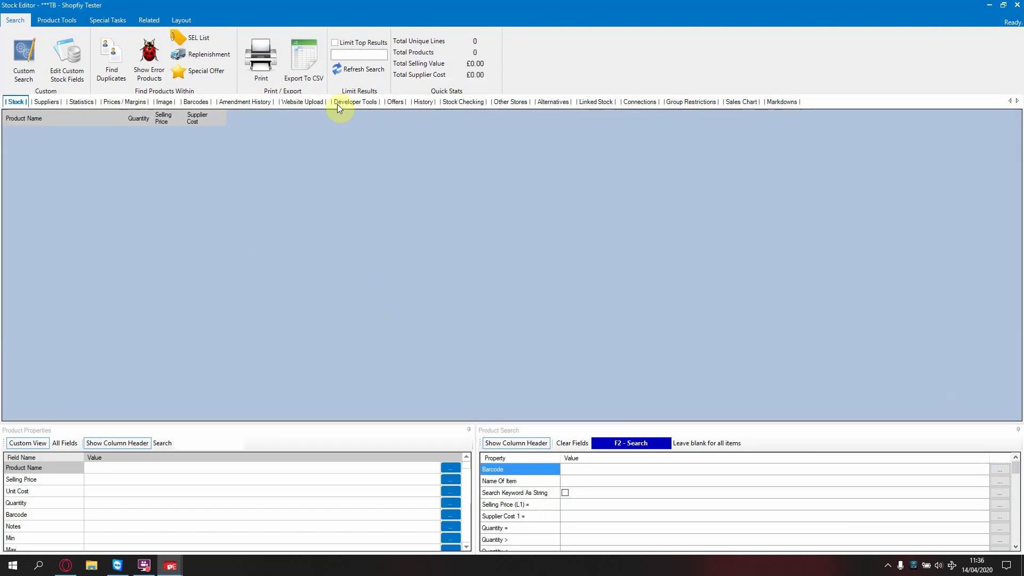
click(354, 44)
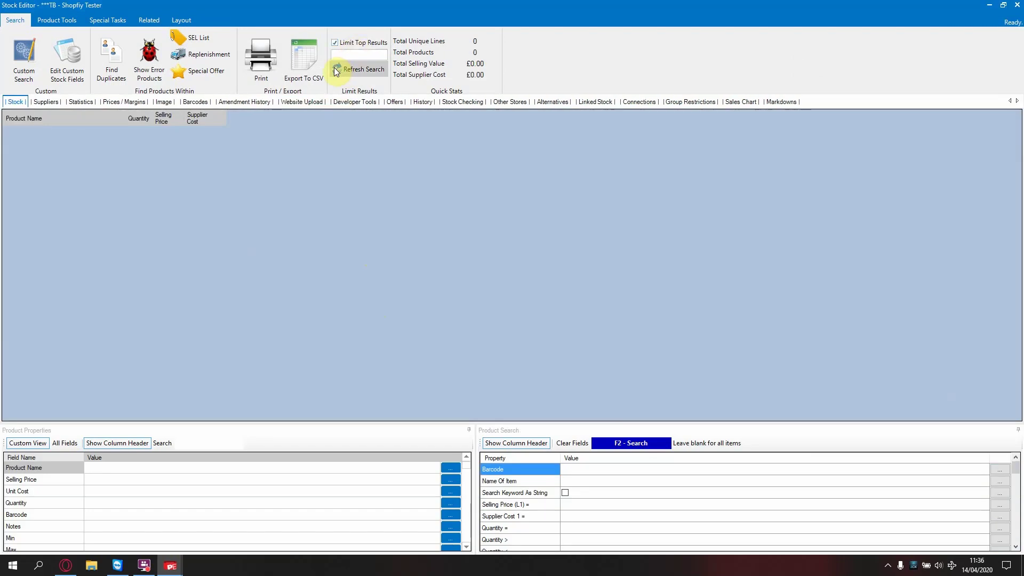
click(337, 69)
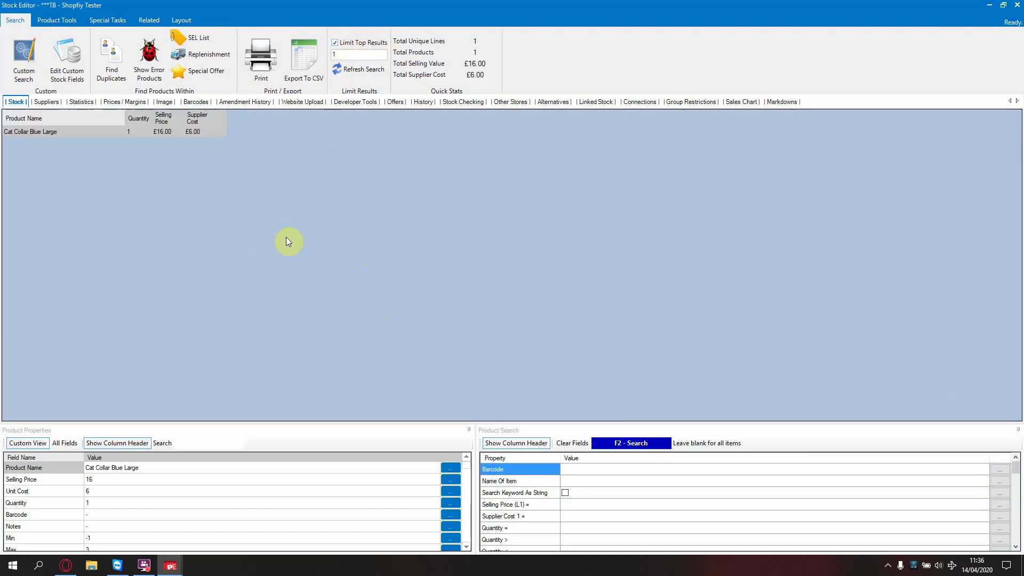
Step: Show Cat Collar Blue Large's Website Upload details and re-sync categories from Shopify
click(305, 104)
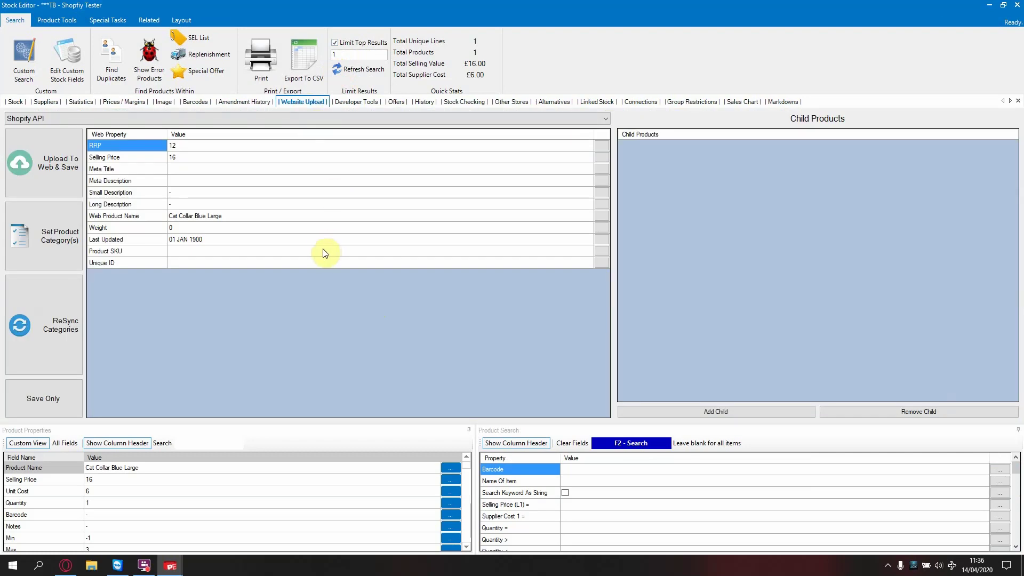
click(44, 337)
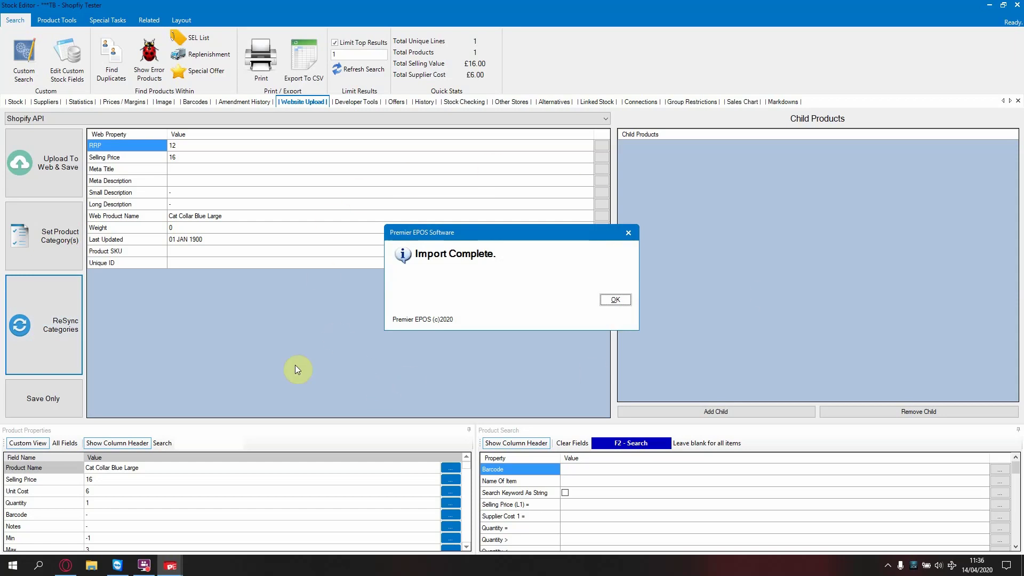
click(614, 300)
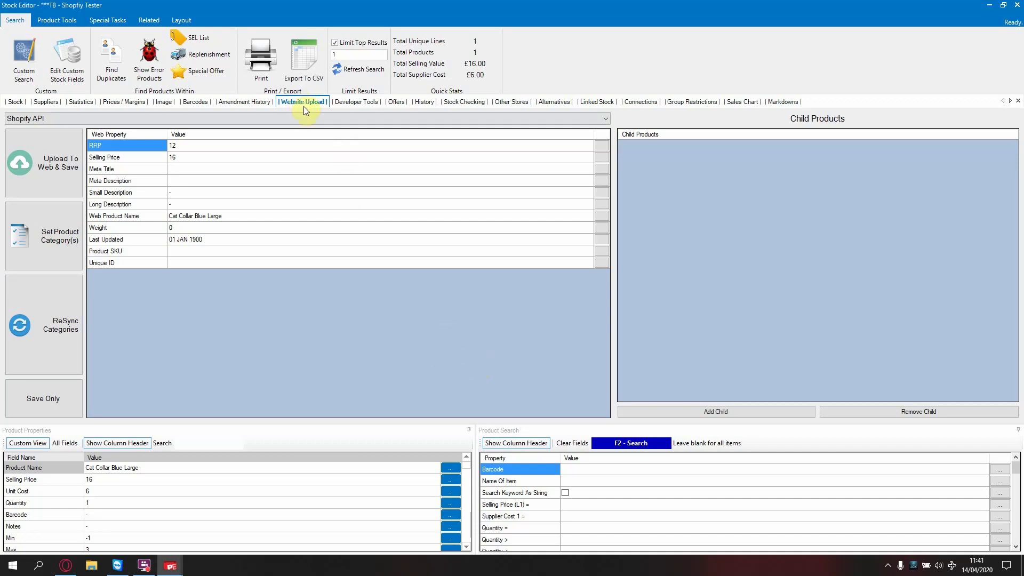
Step: Dock the Website Upload panel to the right of the Stock grid
drag(304, 108, 535, 261)
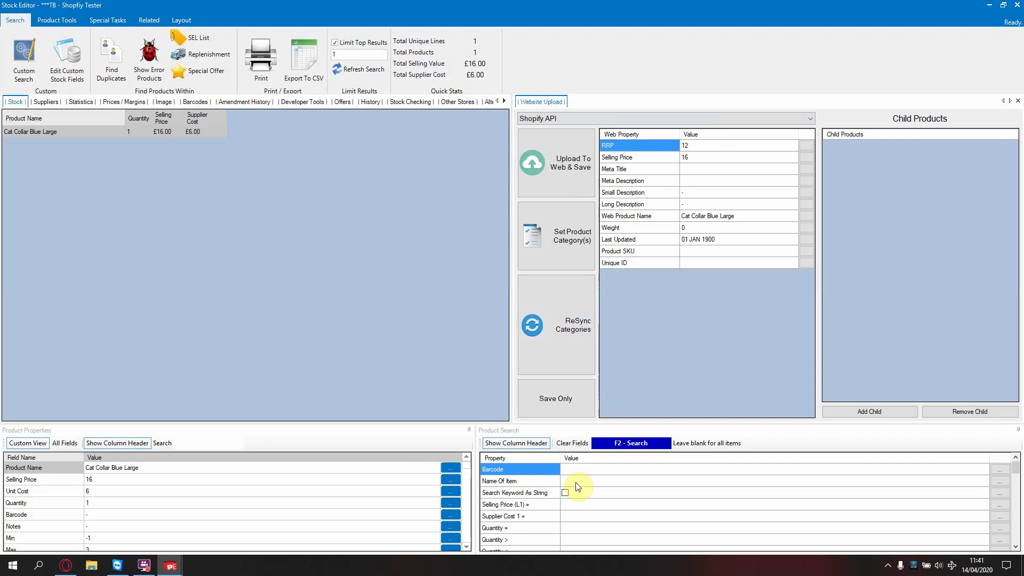
Step: List all stock products without the top-result limit and select Web Test 4
click(374, 43)
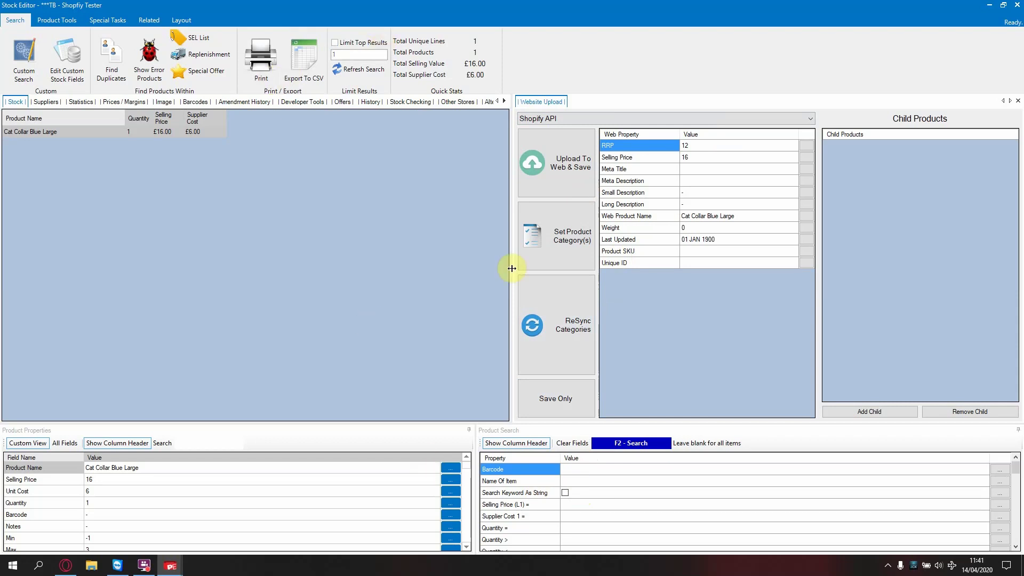
click(621, 443)
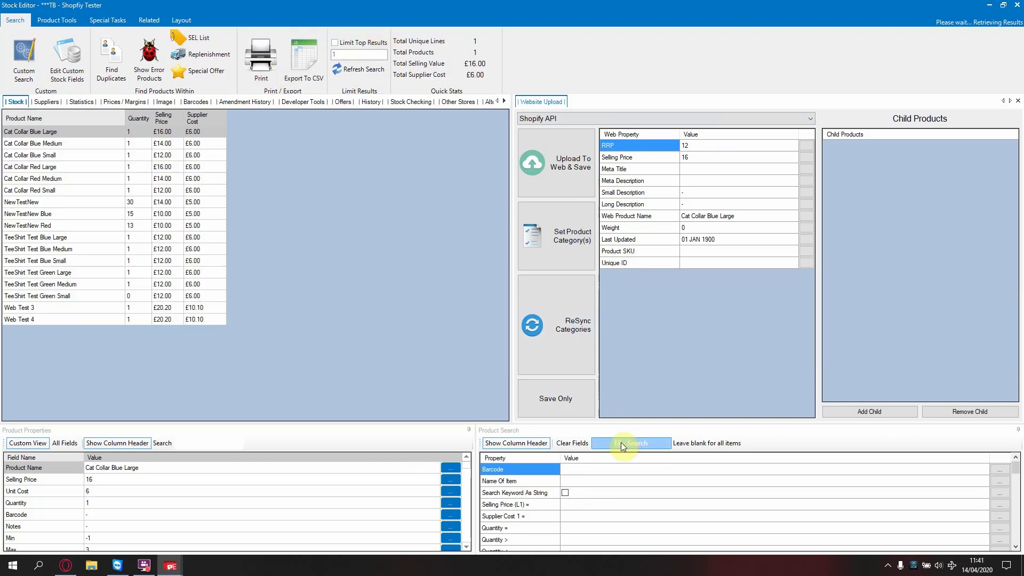
click(33, 321)
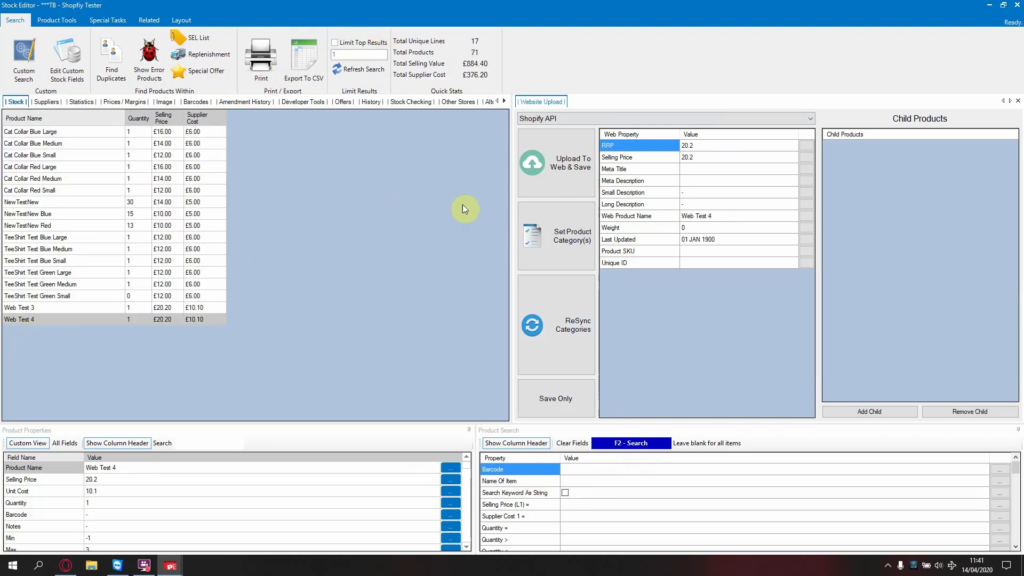
Step: Give Web Test 4 the Support category and upload it to the web, saving
click(529, 235)
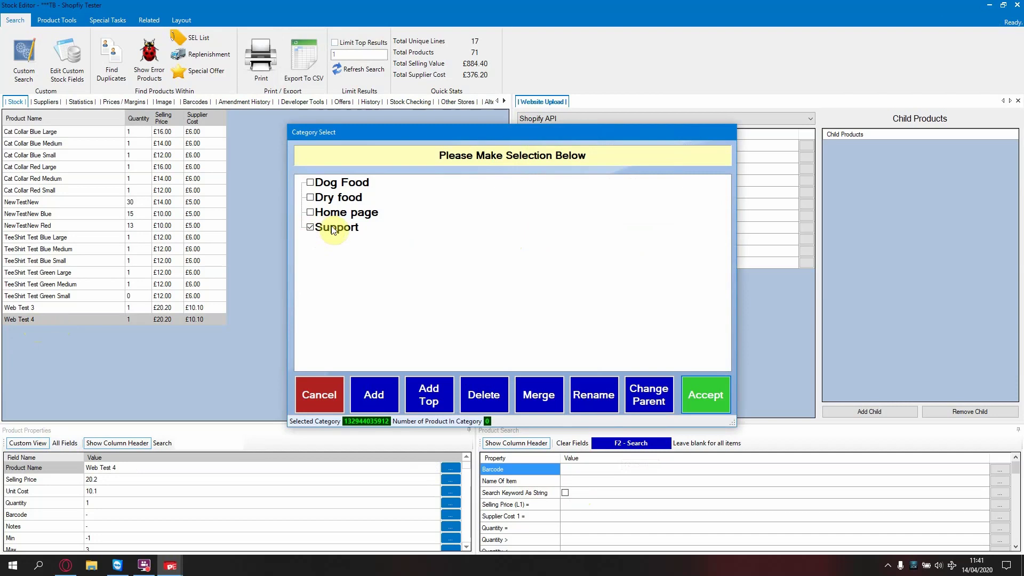
click(691, 396)
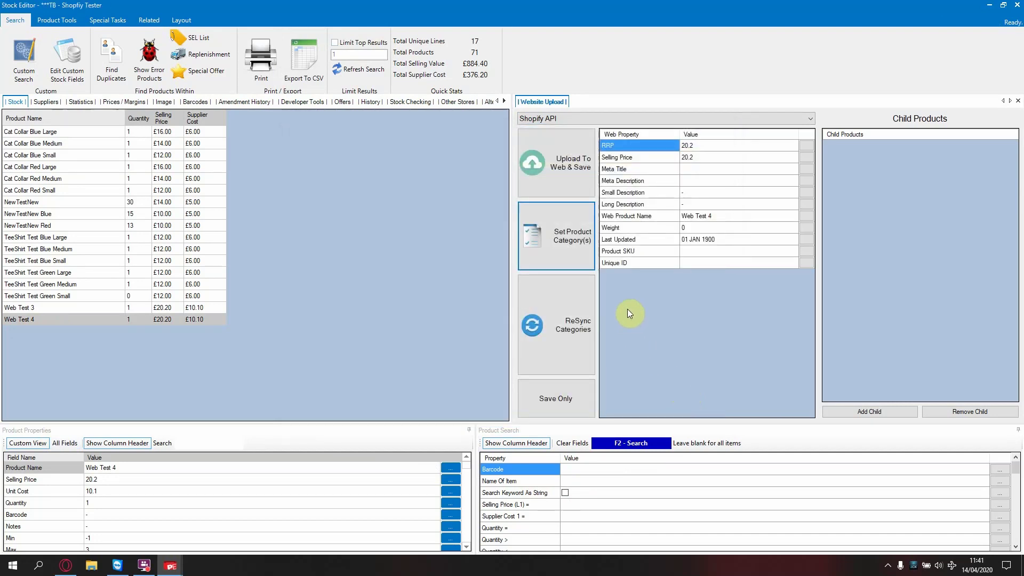
click(575, 186)
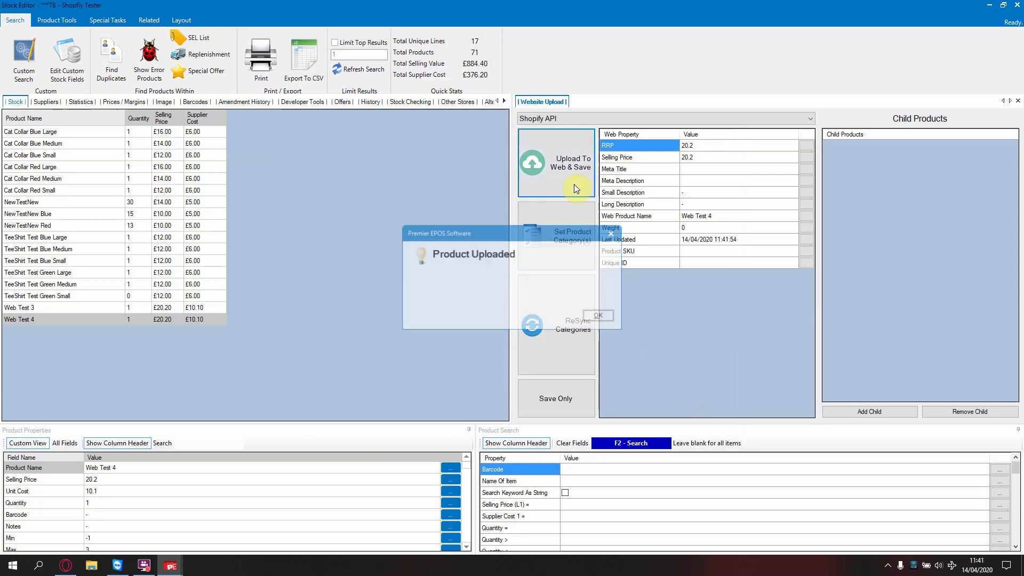
click(593, 317)
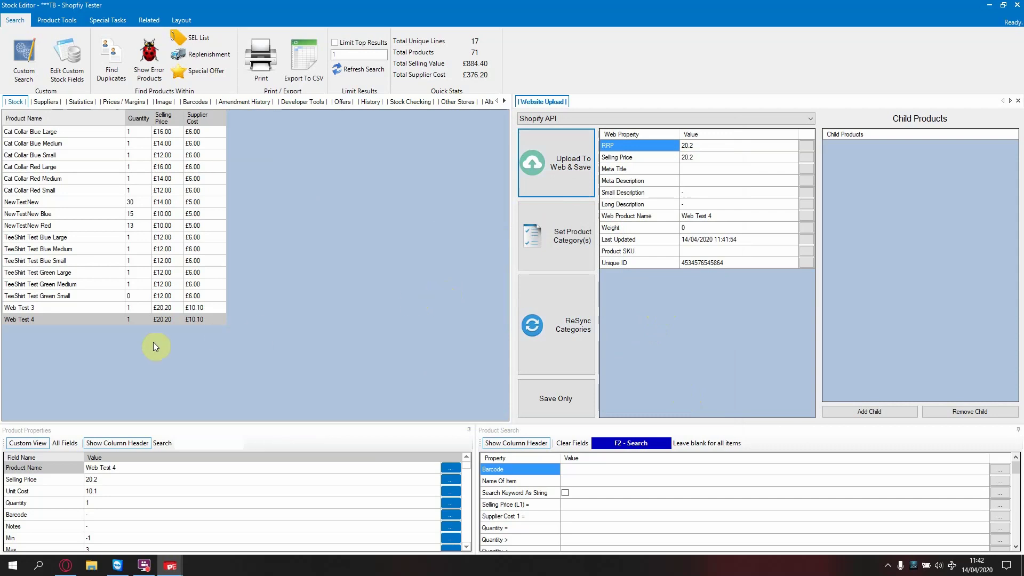
Step: Select Web Test 3 and copy its product ID from the Shopify admin URL in Opera
click(75, 309)
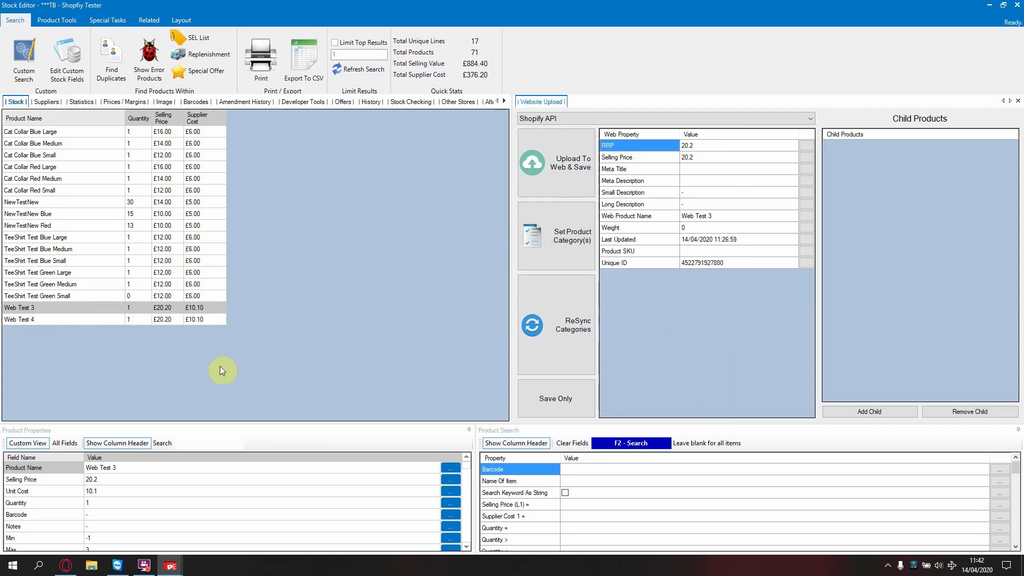
click(69, 568)
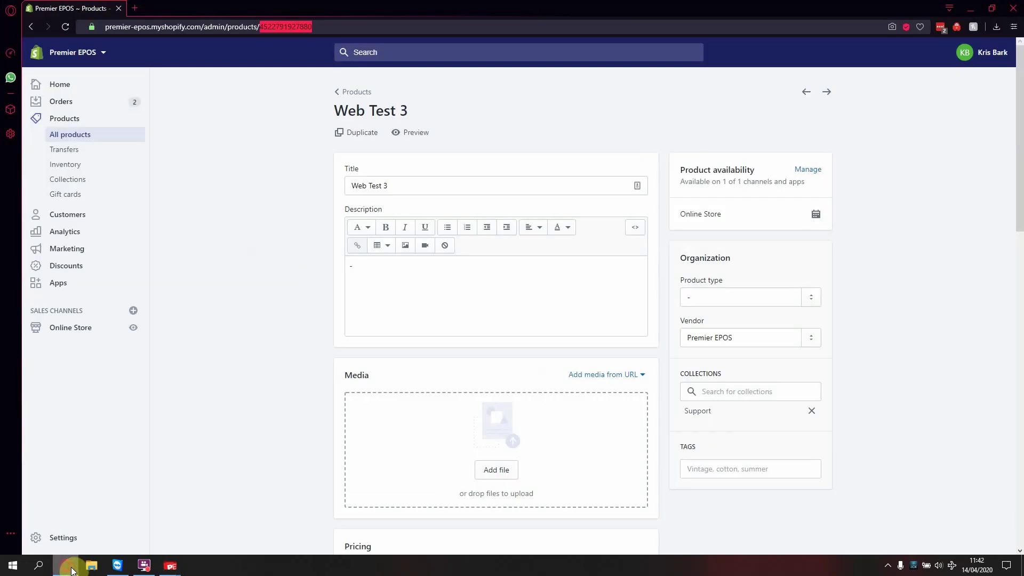
click(227, 368)
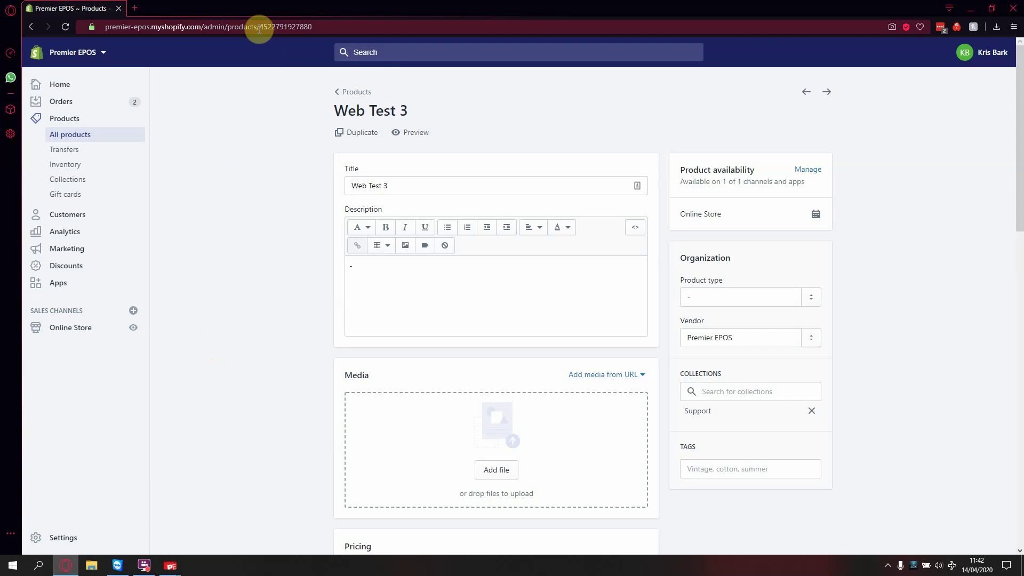
drag(259, 29, 314, 32)
key(ctrl+c)
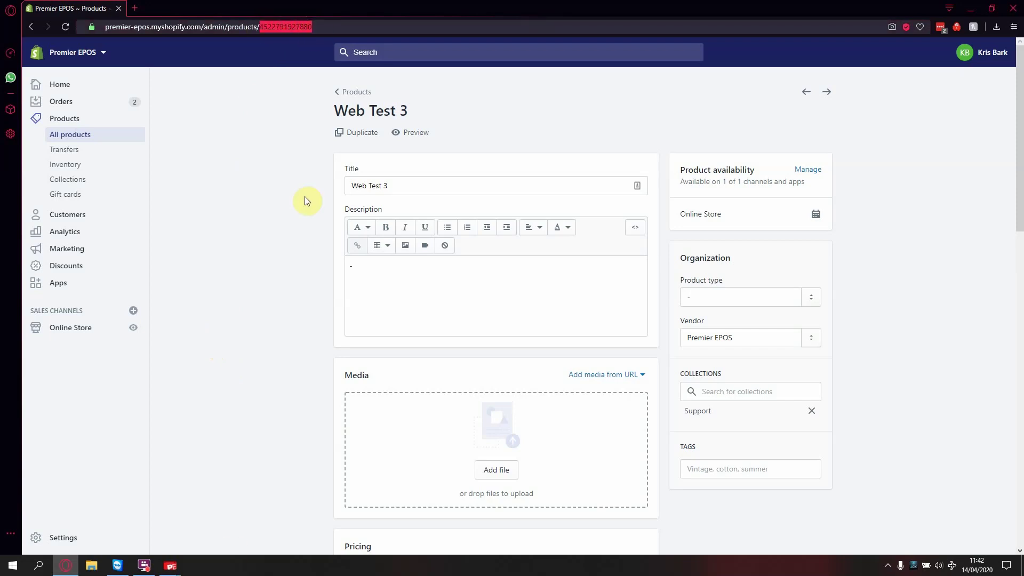
mouse_move(171, 564)
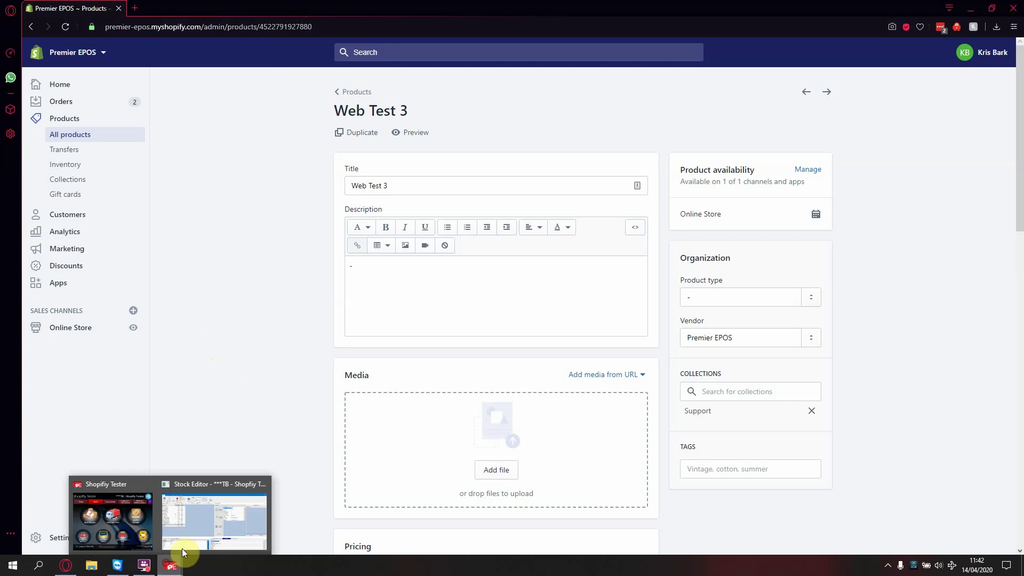
click(200, 526)
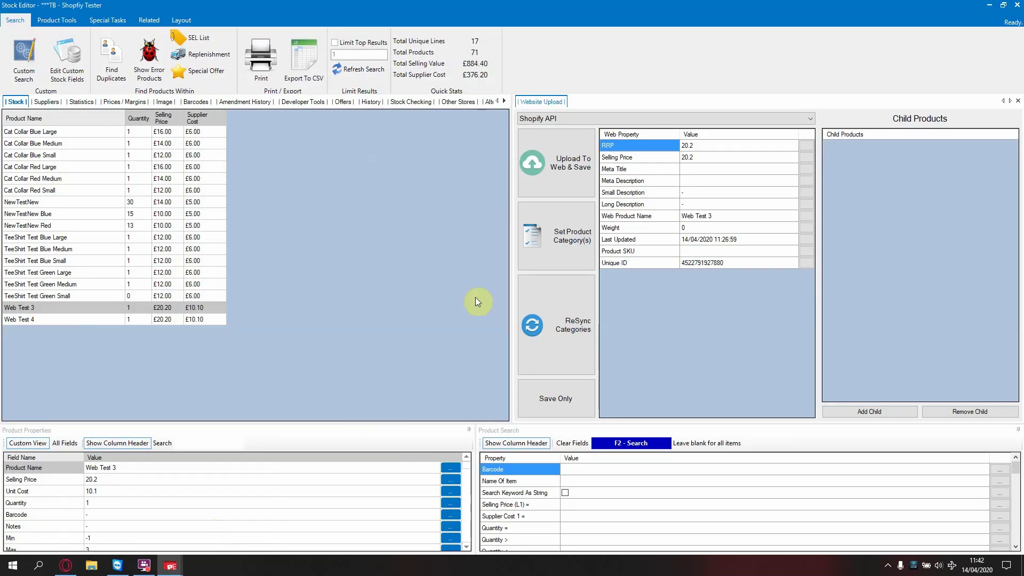
double_click(712, 264)
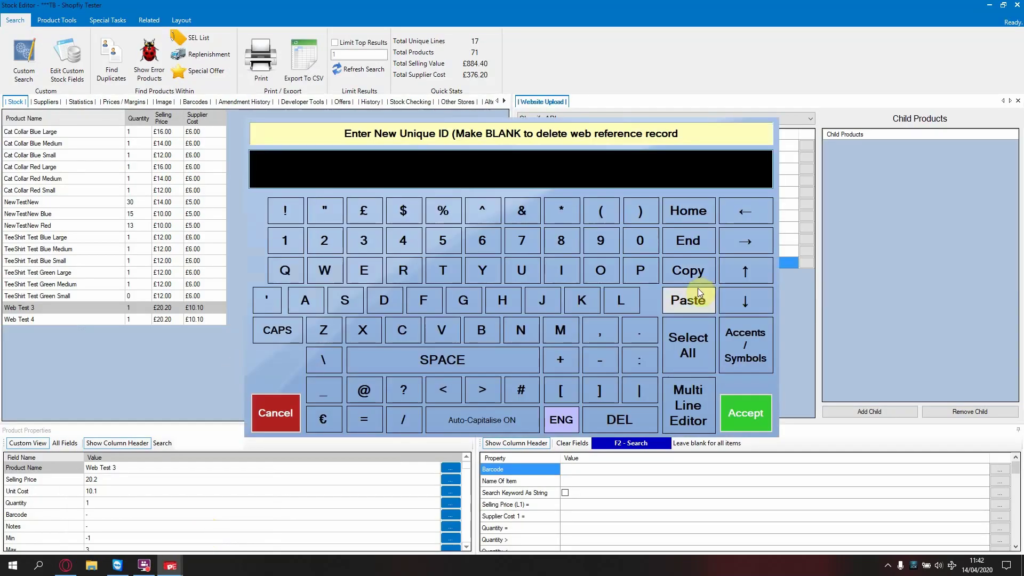
click(695, 294)
click(752, 405)
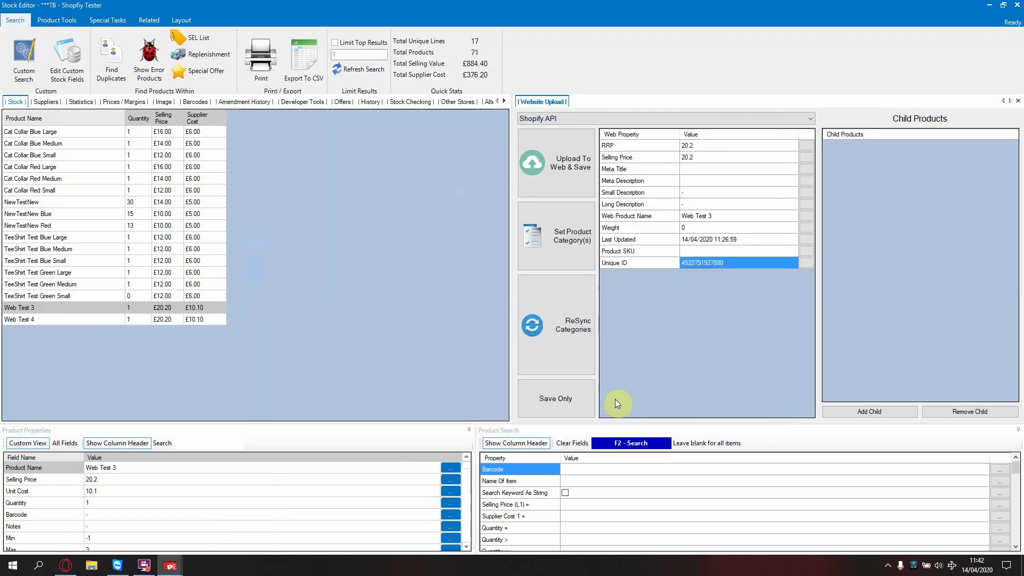
click(579, 405)
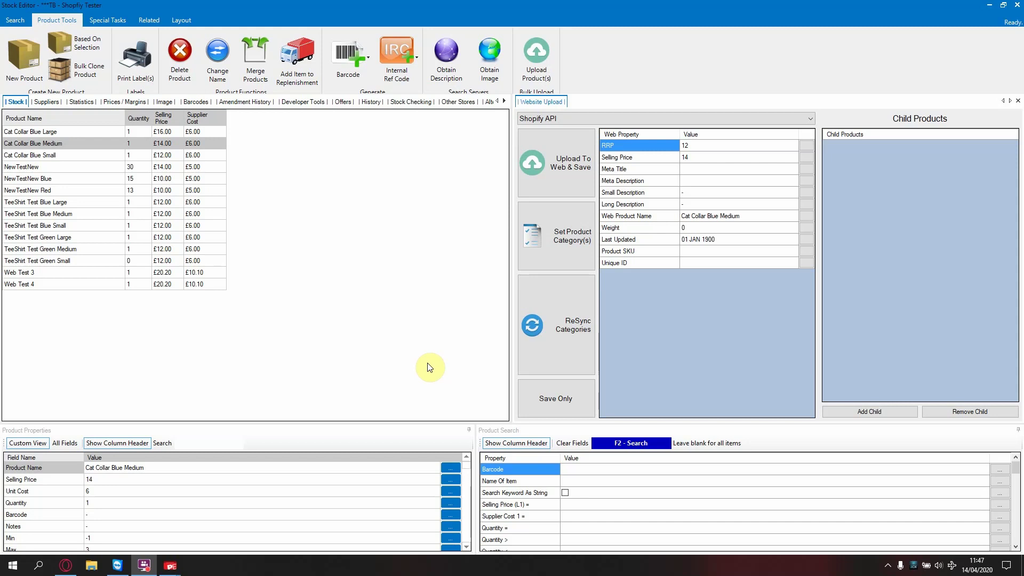
click(60, 135)
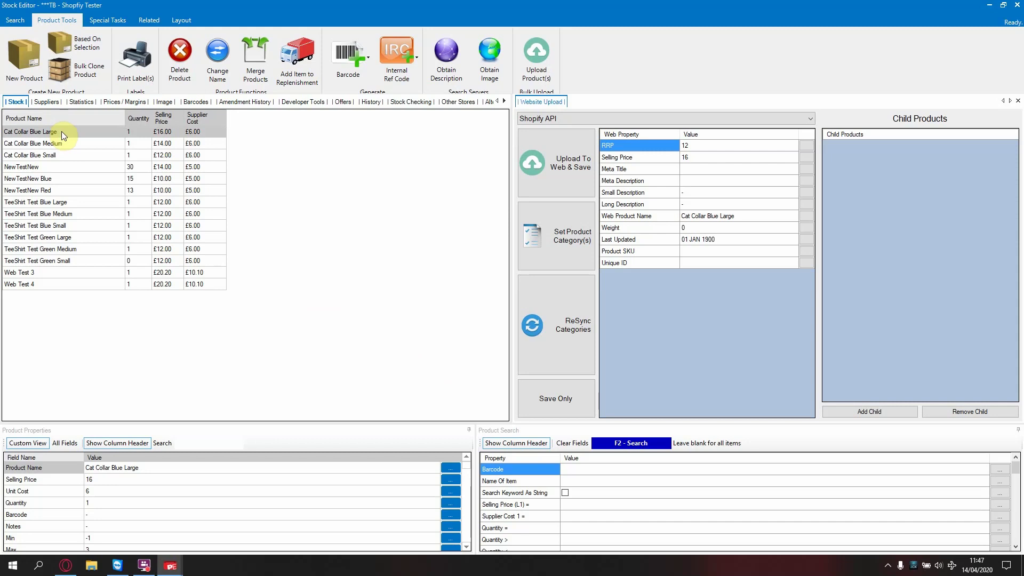
click(68, 153)
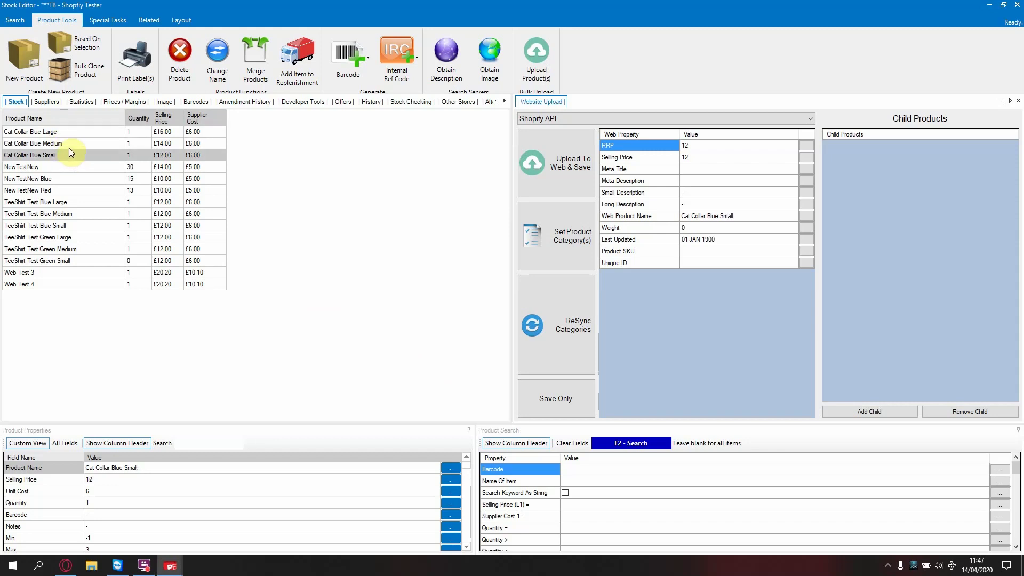
click(70, 143)
click(70, 134)
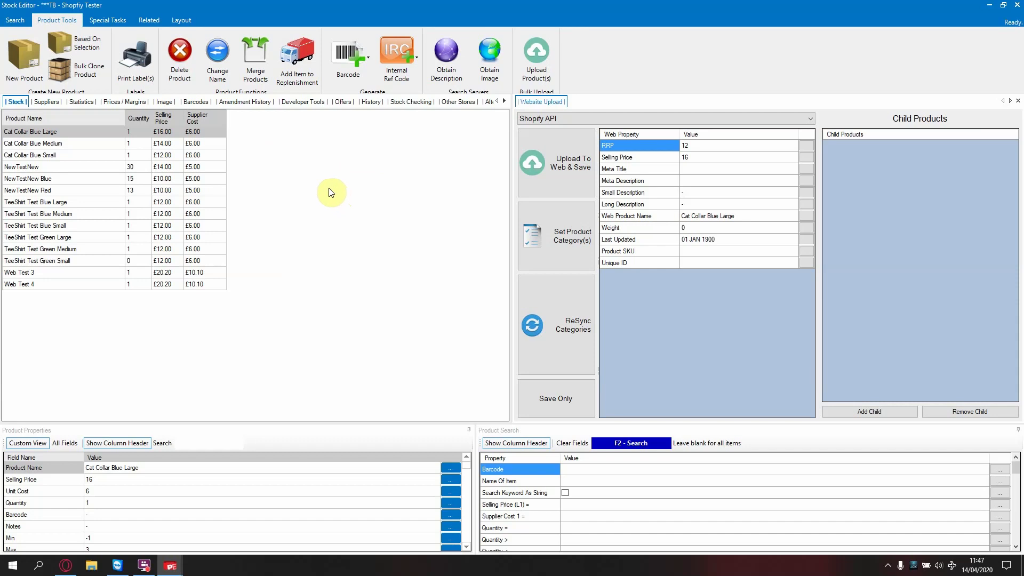
Step: Clone the Large collar into a new stock item named Cat Collar Blue
click(71, 42)
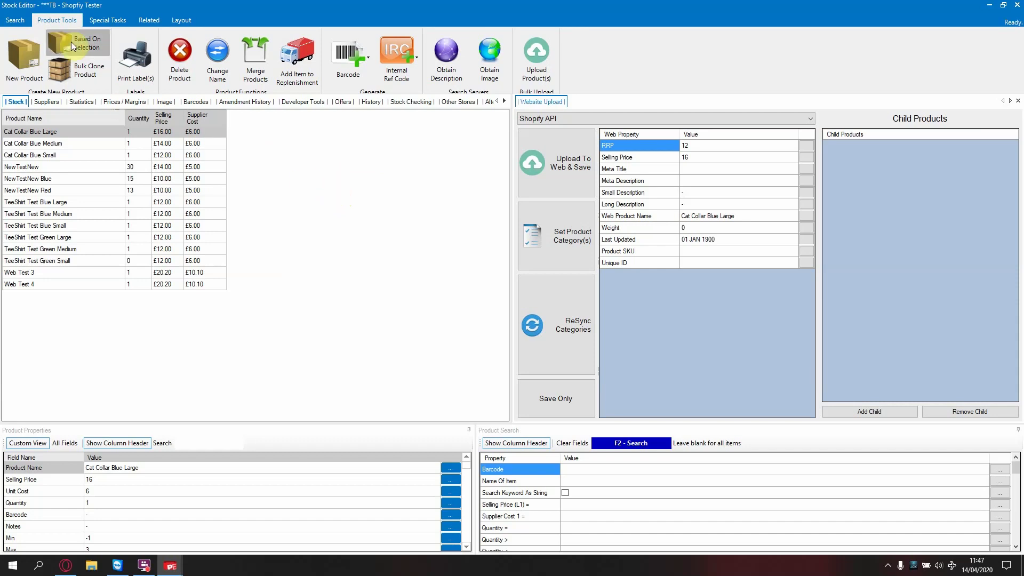
click(489, 140)
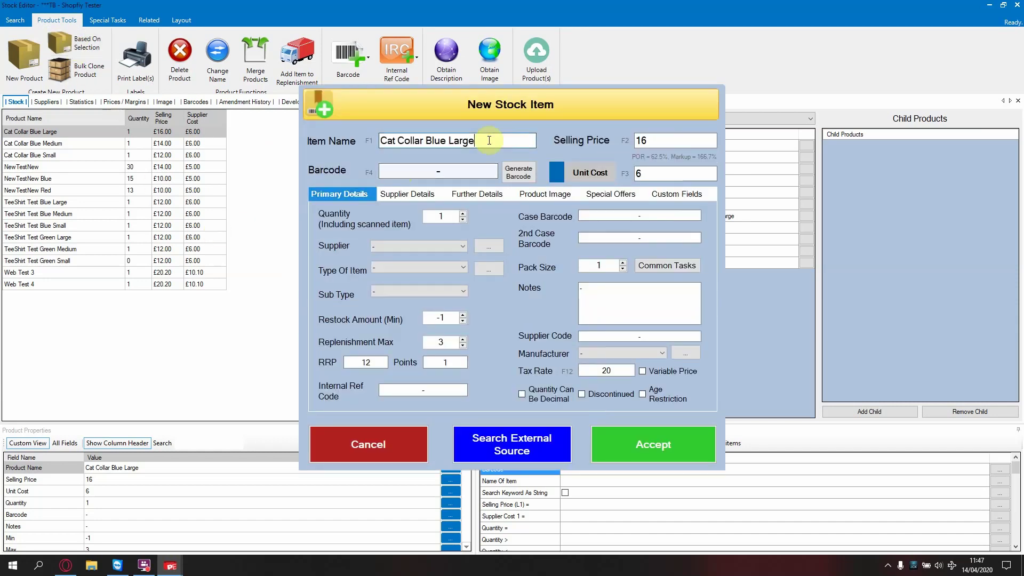
key(BackSpace)
key(BackSpace)
key(BackSpace)
key(BackSpace)
key(BackSpace)
key(BackSpace)
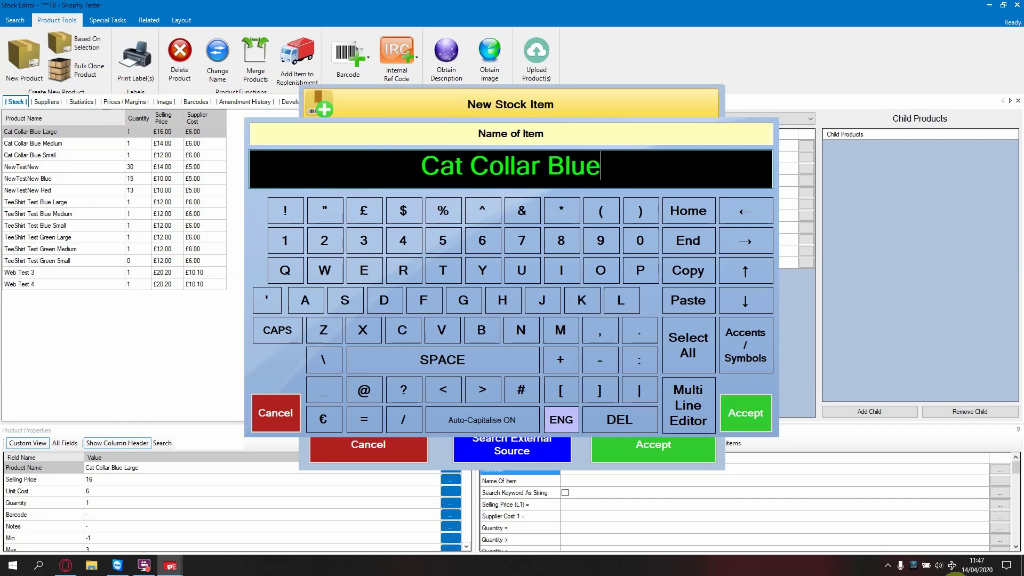
click(746, 406)
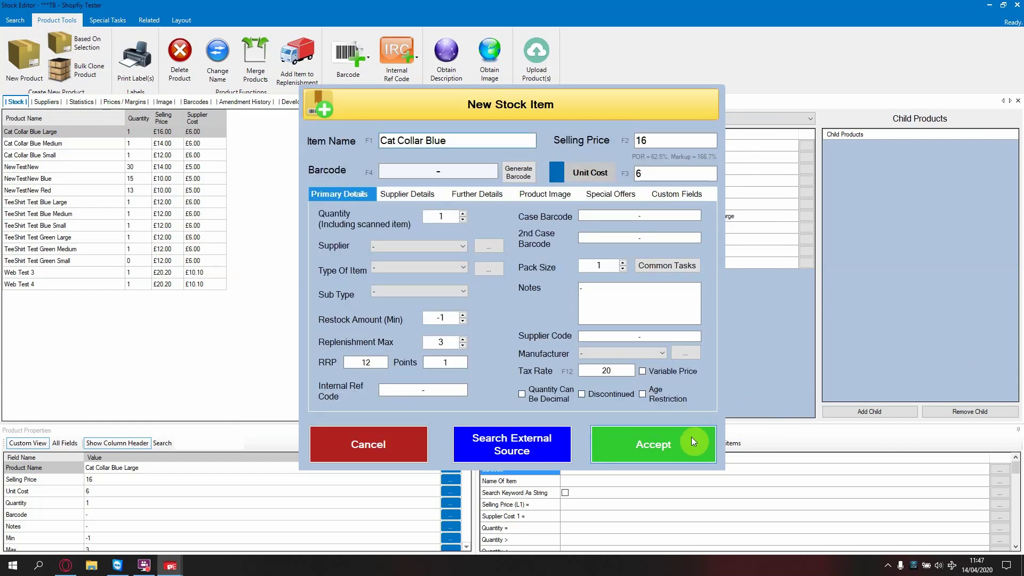
click(692, 437)
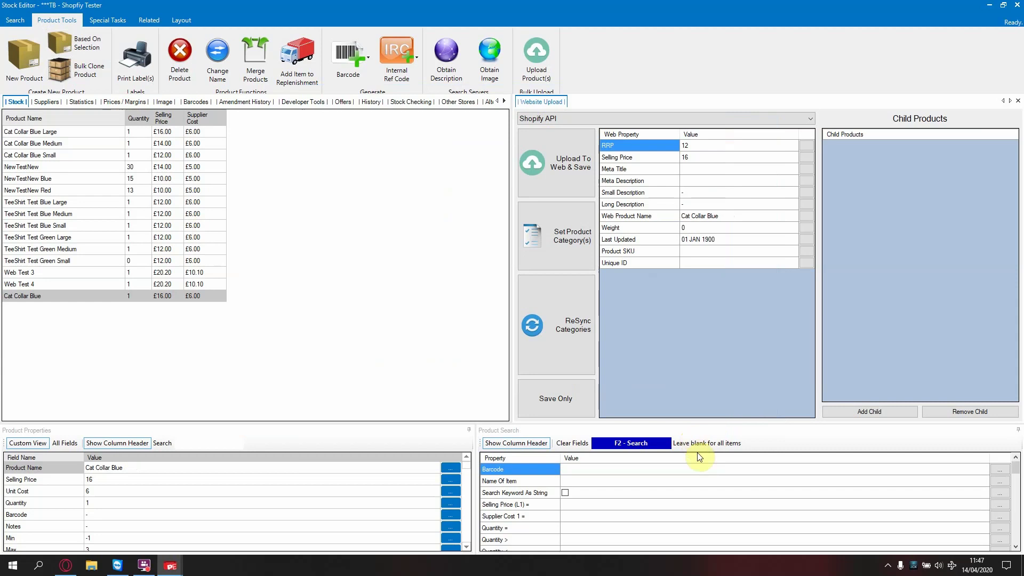
Step: Refresh the stock grid so Cat Collar Blue sorts above its Large, Medium and Small sizes
click(626, 440)
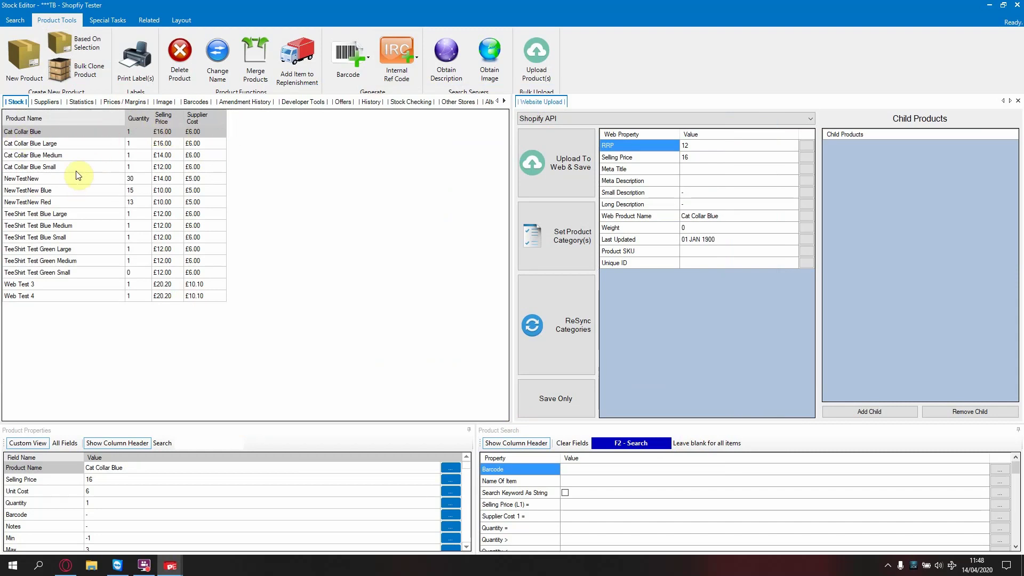
click(14, 23)
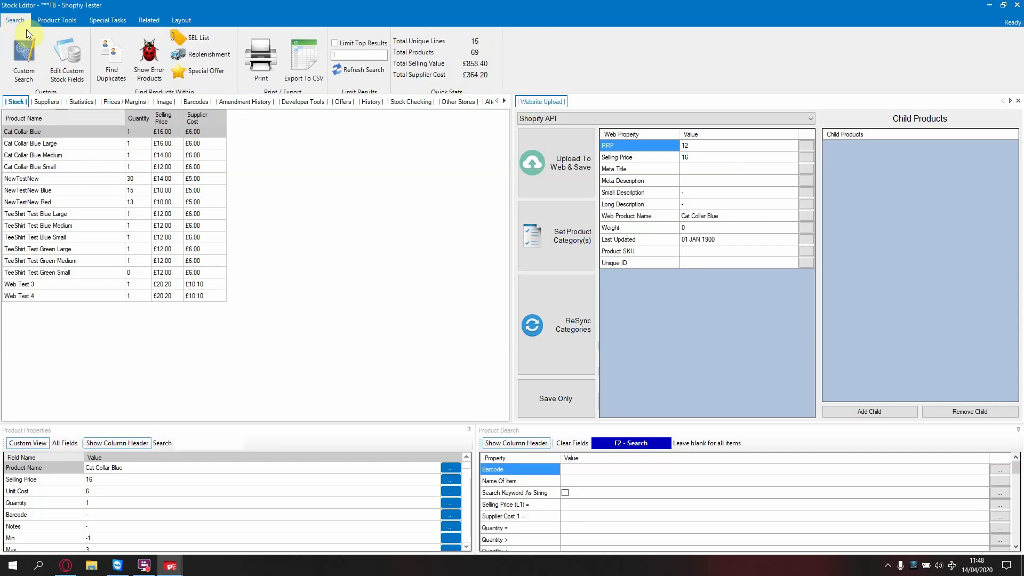
Step: Create a Text custom stock field named Size with a blank default, then close the editor
click(72, 64)
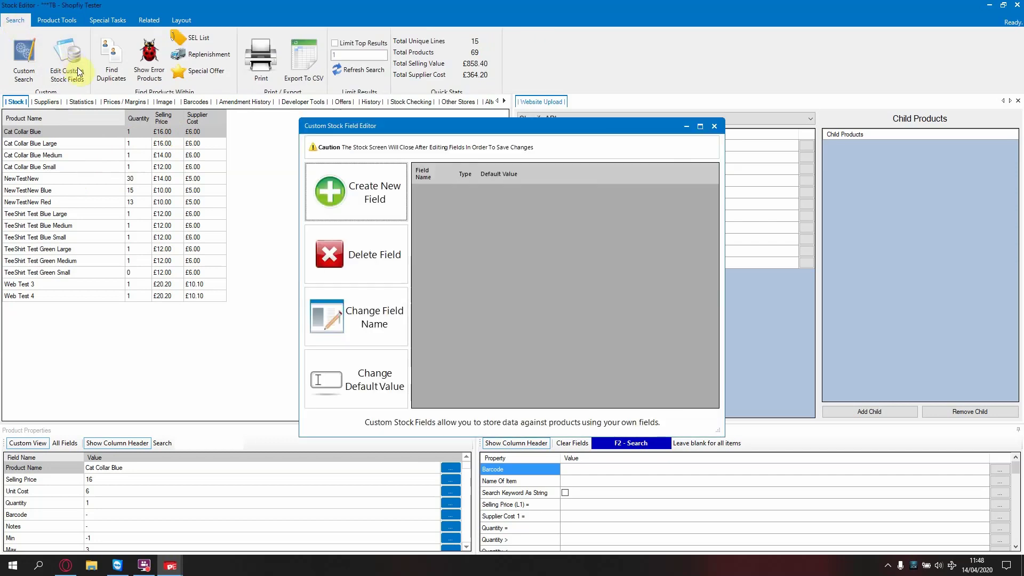
click(341, 209)
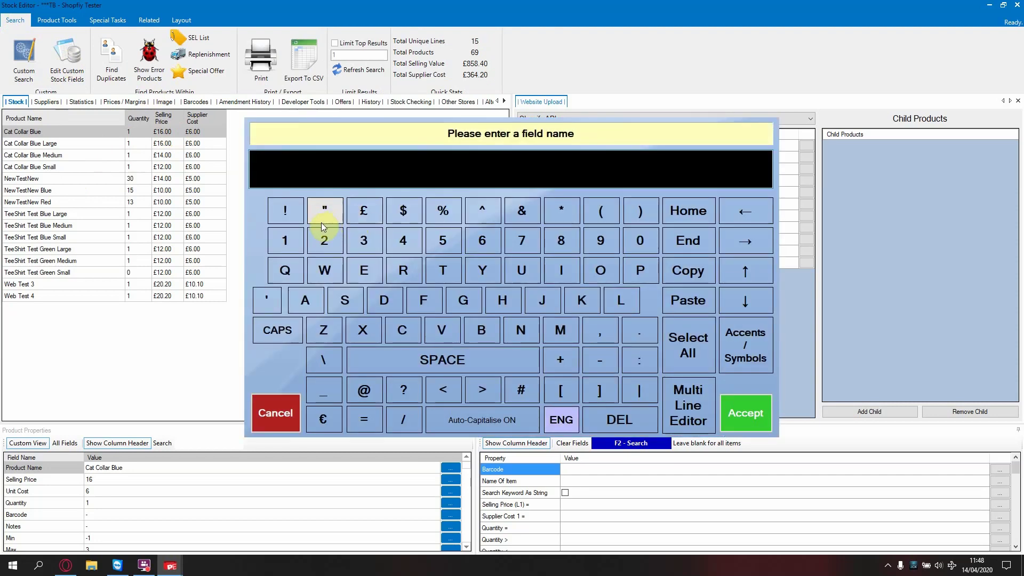
text(Size)
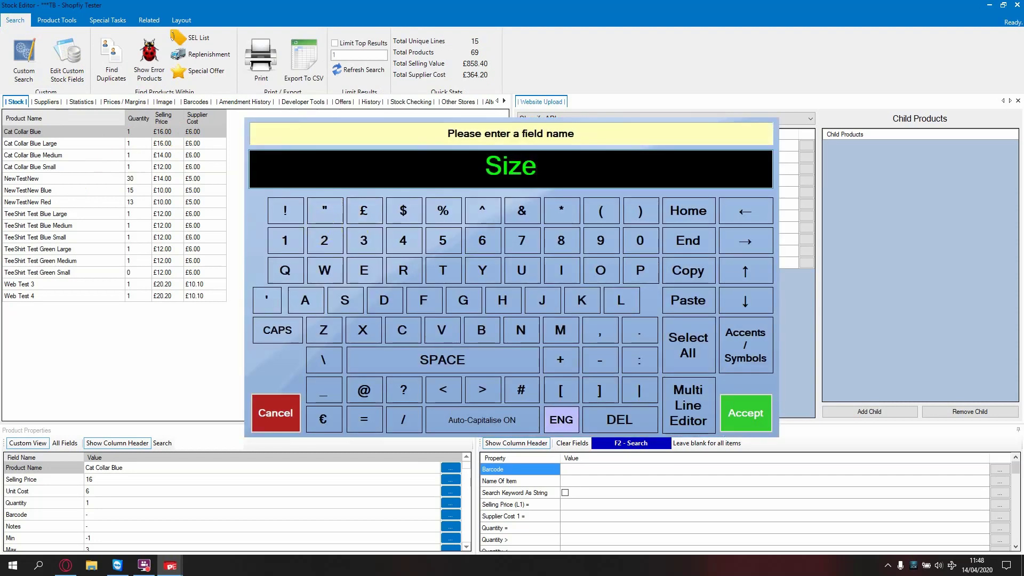
key(Return)
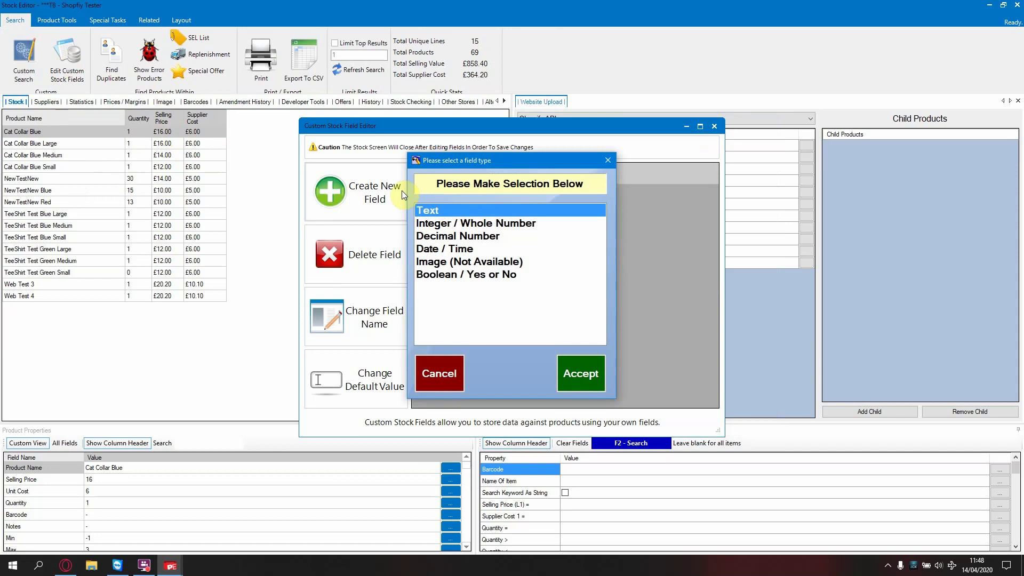
click(579, 379)
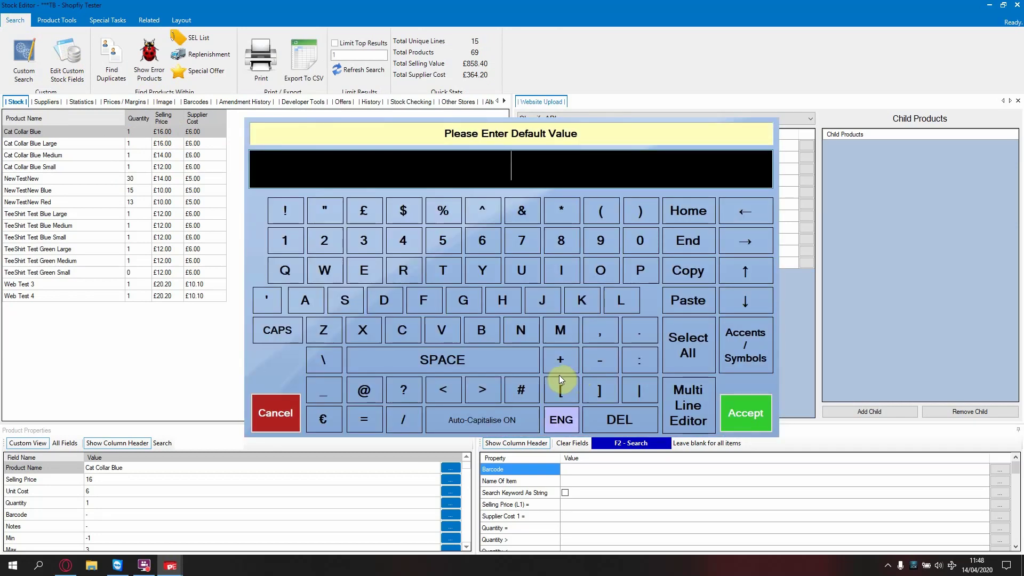
click(769, 407)
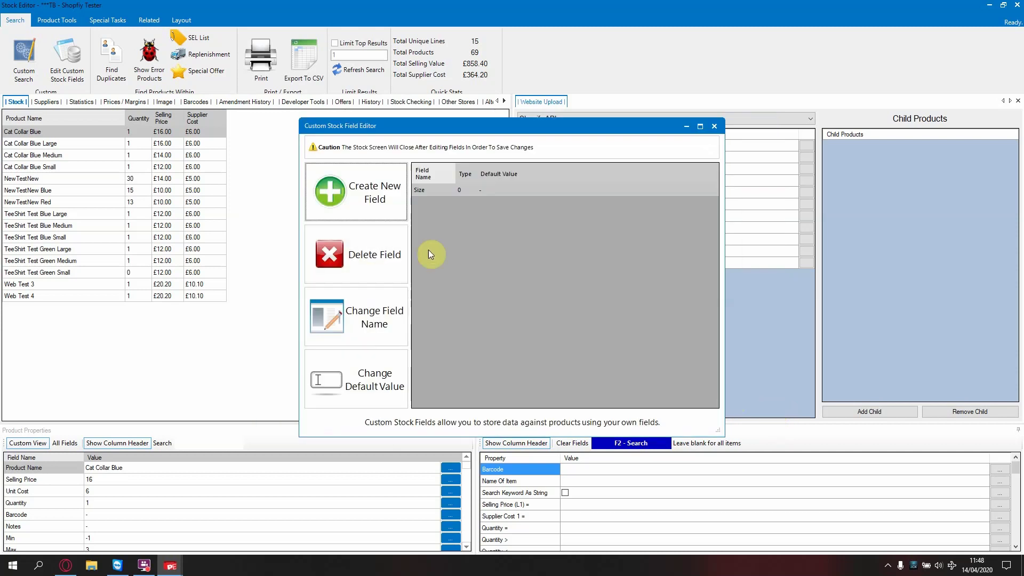
click(714, 128)
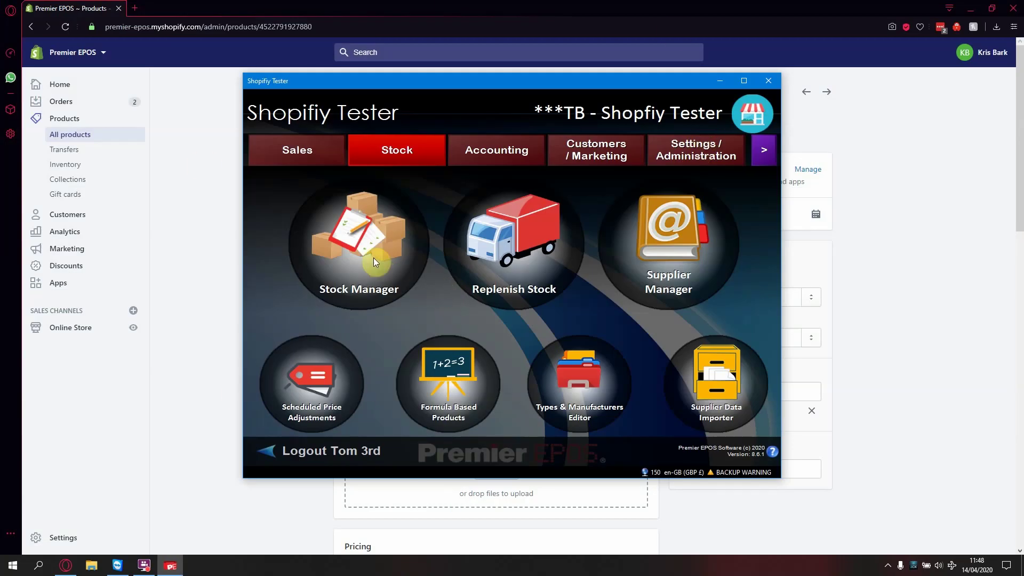
Step: Reopen the stock editor and search items named 'Cat'
click(373, 258)
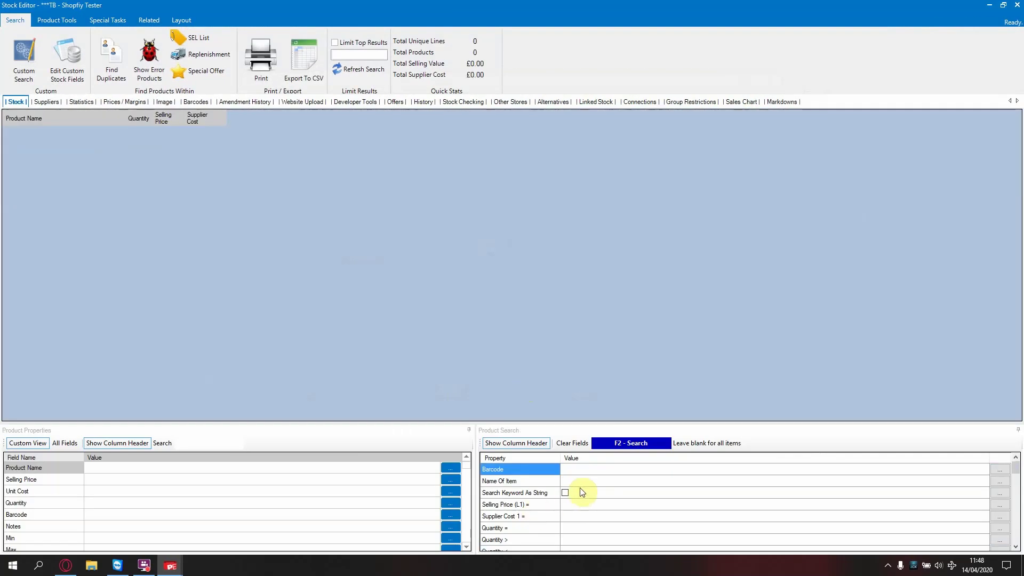
click(580, 484)
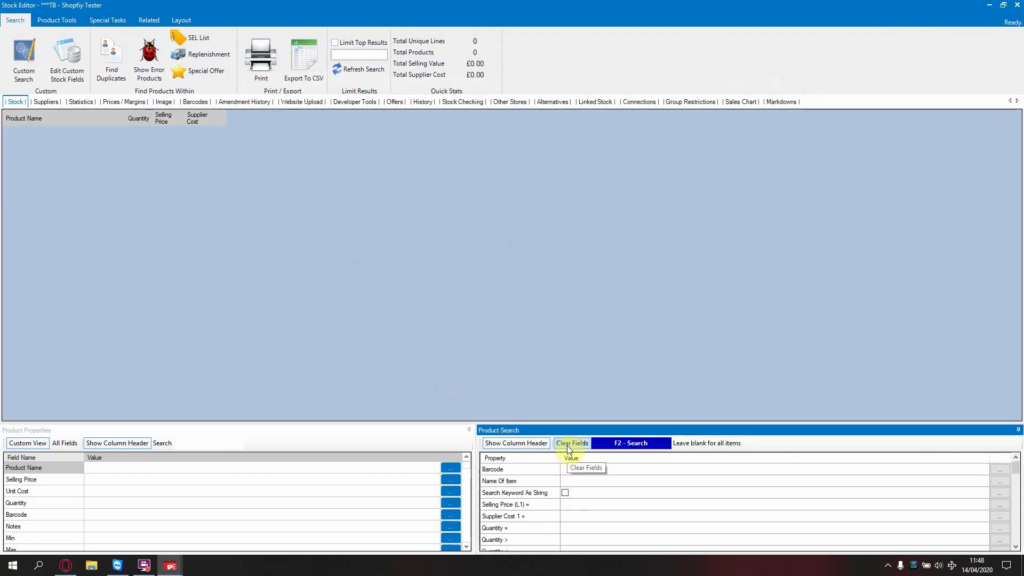
text(Cat)
key(Return)
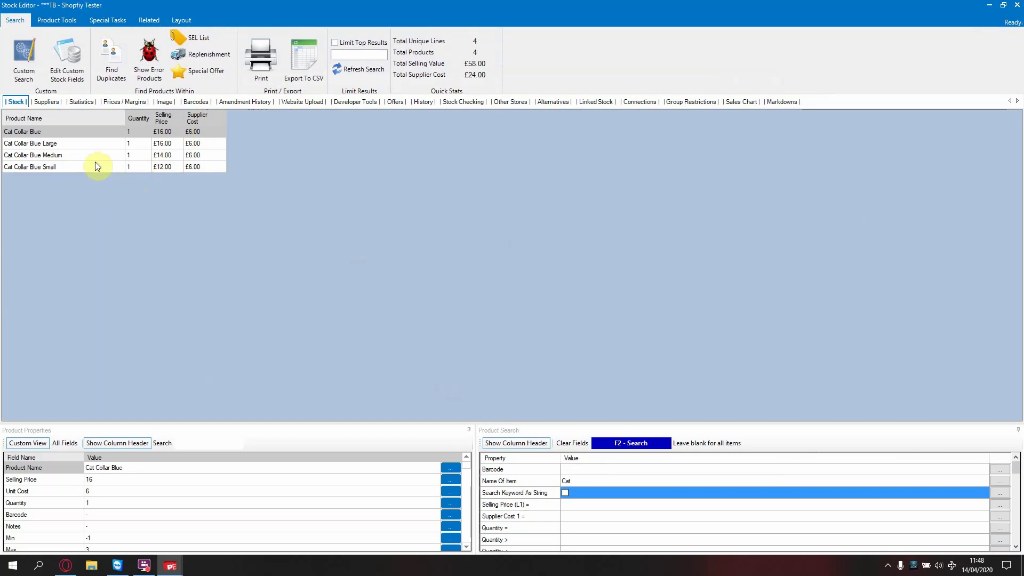
Step: Add a Size field column to the current stock grid layout
click(181, 20)
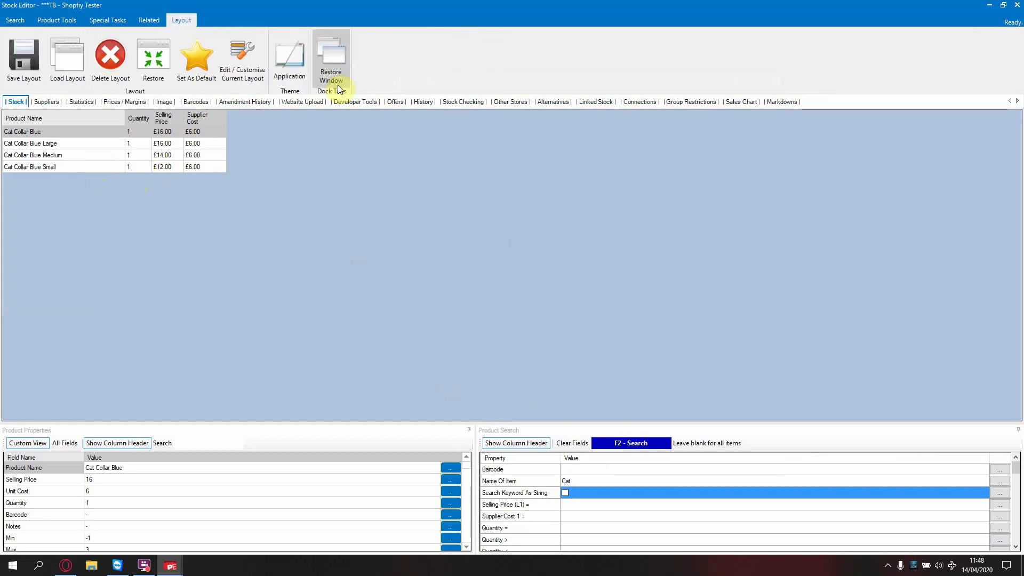
click(248, 64)
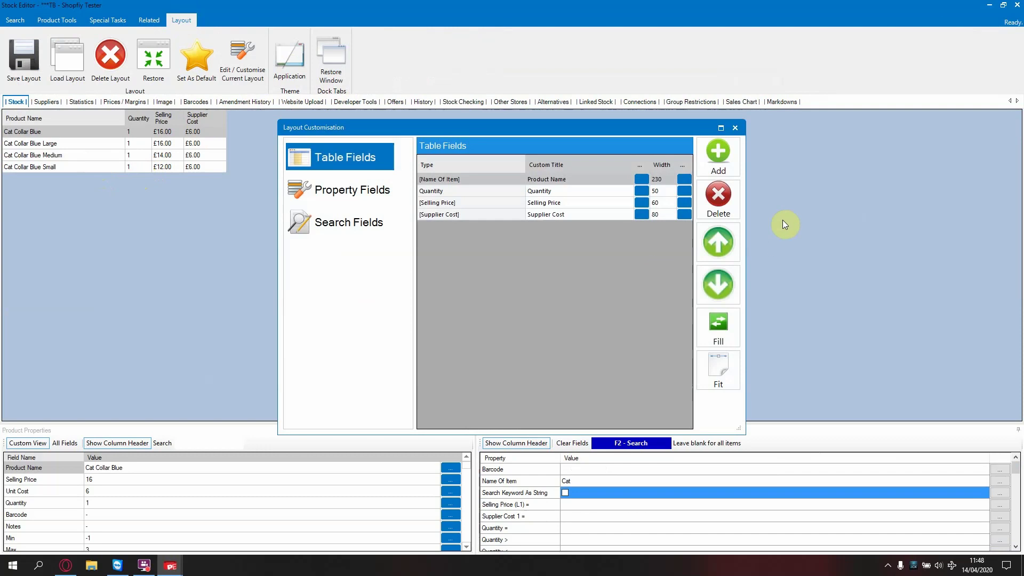
click(725, 166)
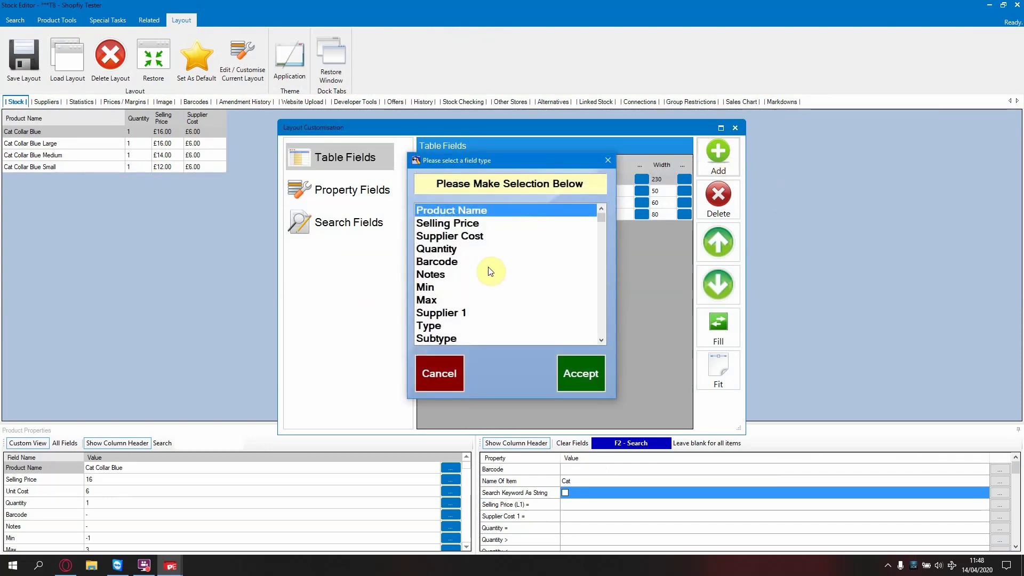
key(Down)
key(Down)
key(Down)
key(Down)
key(Down)
key(Down)
key(Down)
key(Down)
key(Down)
key(Down)
key(Down)
key(Down)
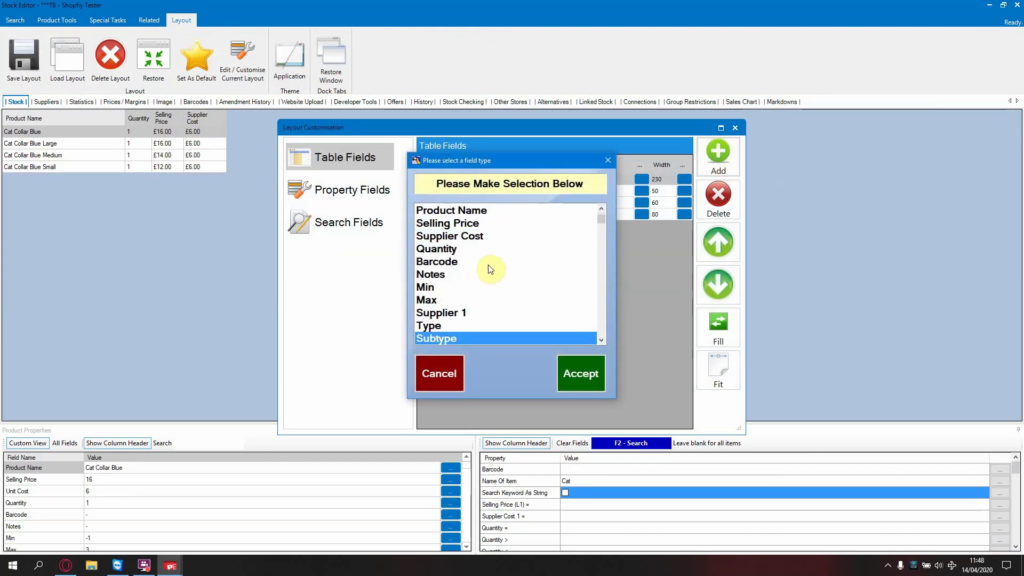
key(Down)
key(Down)
key(Down)
key(Down)
key(Down)
key(Down)
key(Down)
key(Down)
key(Down)
key(Down)
key(Down)
key(Down)
key(Down)
key(Down)
key(Down)
key(Down)
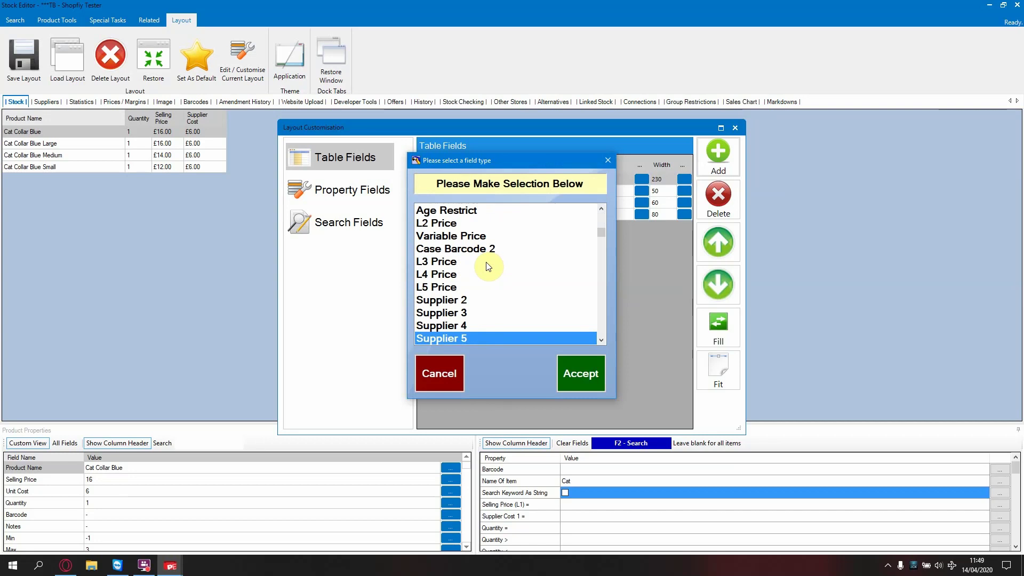
key(Down)
key(Down)
key(Down)
key(Down)
key(Down)
key(Down)
key(Down)
key(Down)
key(Down)
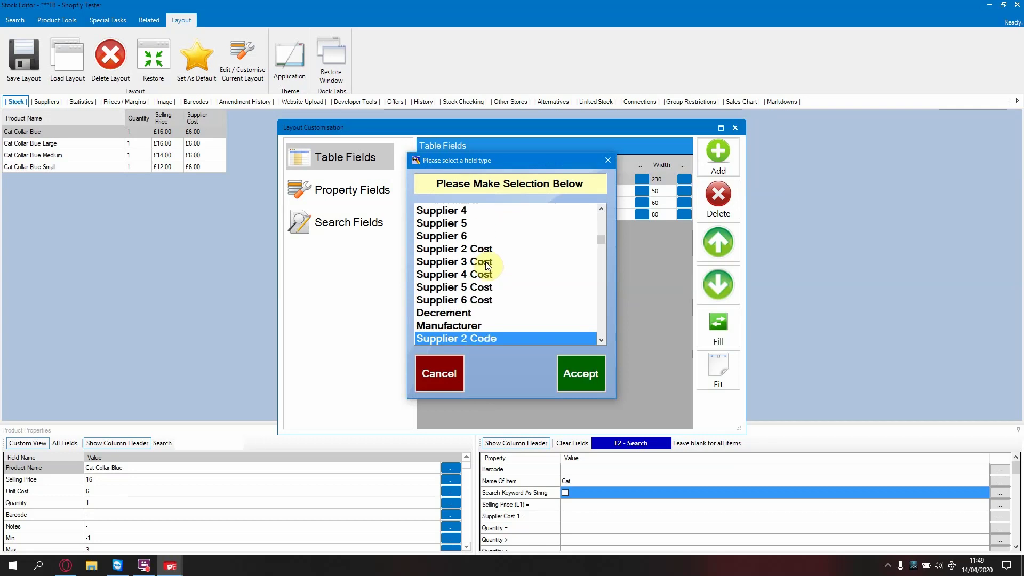
key(Down)
key(Down)
key(Down)
key(Down)
key(Down)
key(Down)
key(Down)
key(Down)
key(Down)
key(Down)
key(Down)
key(Down)
key(Down)
key(Down)
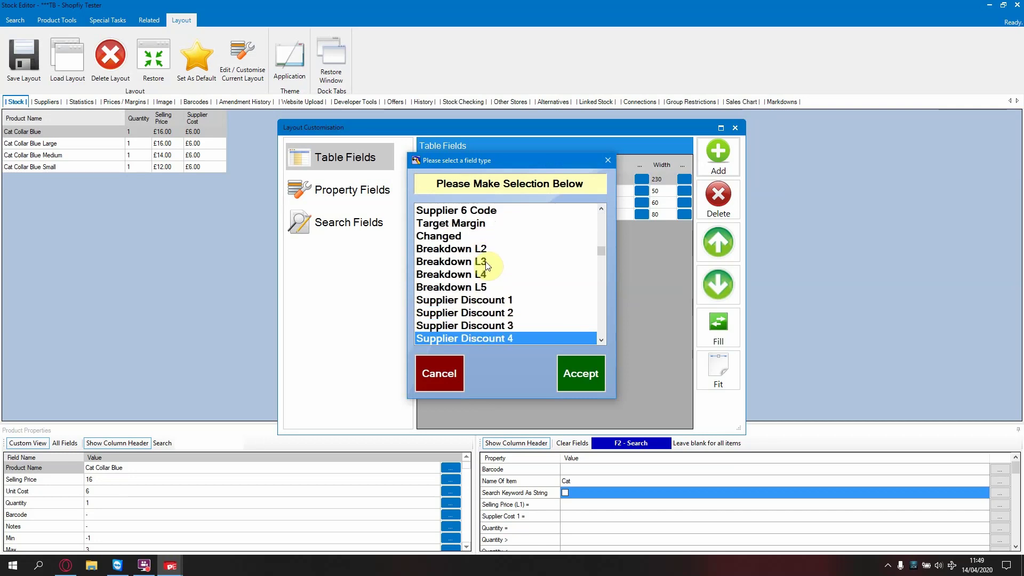
key(Down)
key(Down)
key(Down)
key(Down)
key(Down)
key(Down)
key(Down)
key(Down)
key(Down)
key(Down)
key(Down)
key(Down)
key(Down)
key(Down)
key(Down)
key(Down)
key(Down)
key(Down)
key(Down)
key(Down)
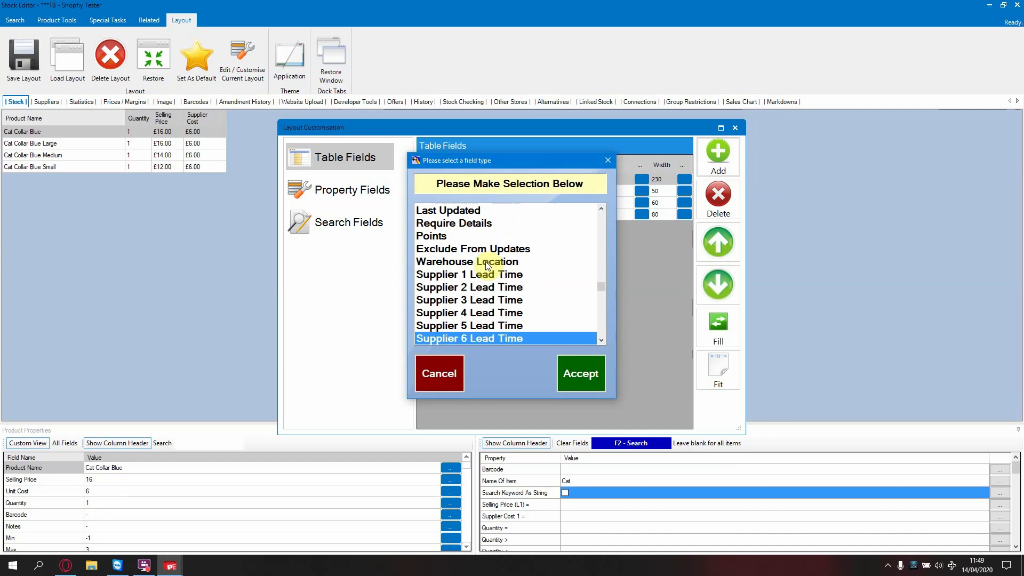
click(565, 369)
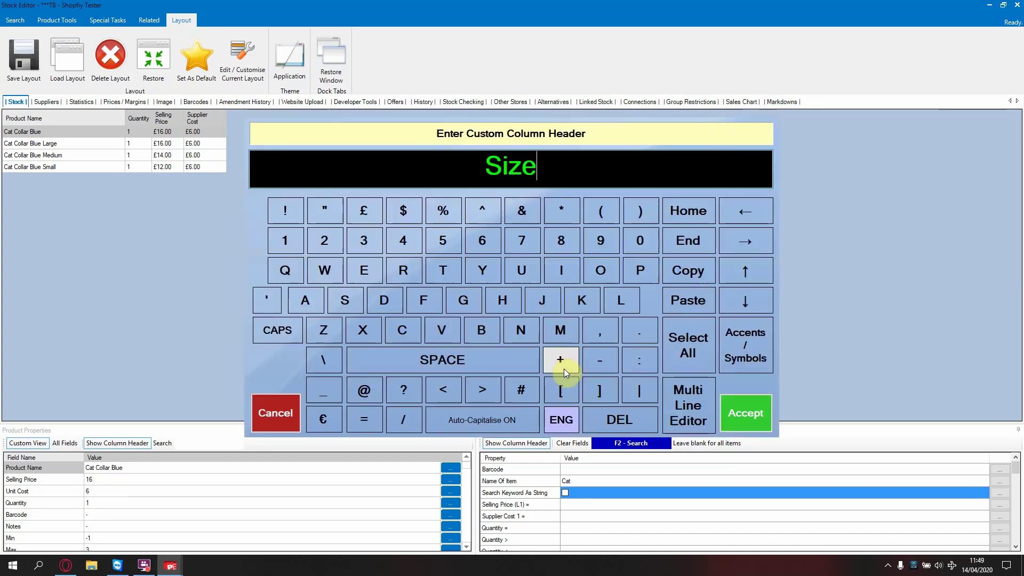
click(727, 419)
Step: Move the Size column up three places to sit directly after Product Name, then apply the layout
click(734, 241)
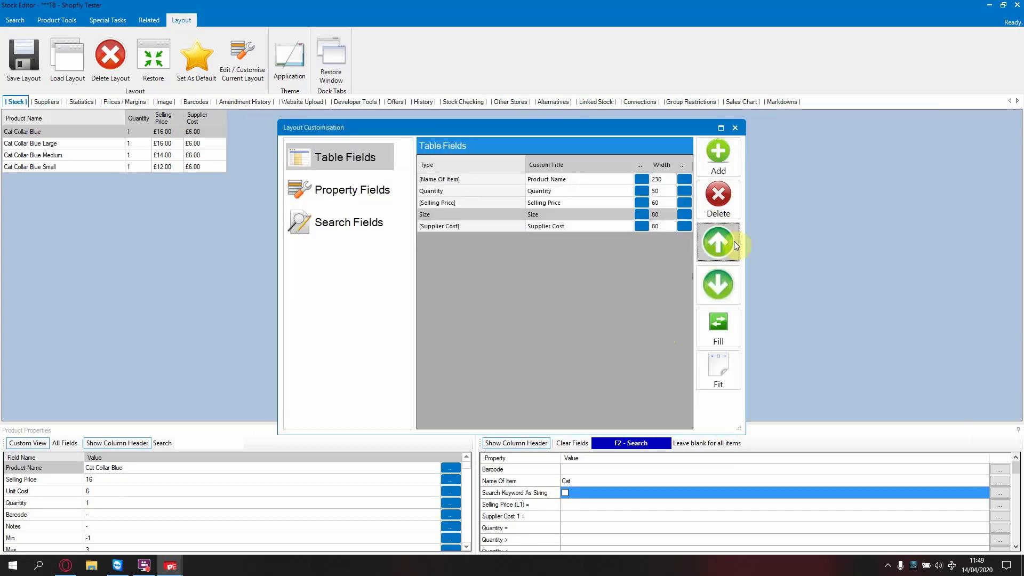
click(734, 241)
click(734, 241)
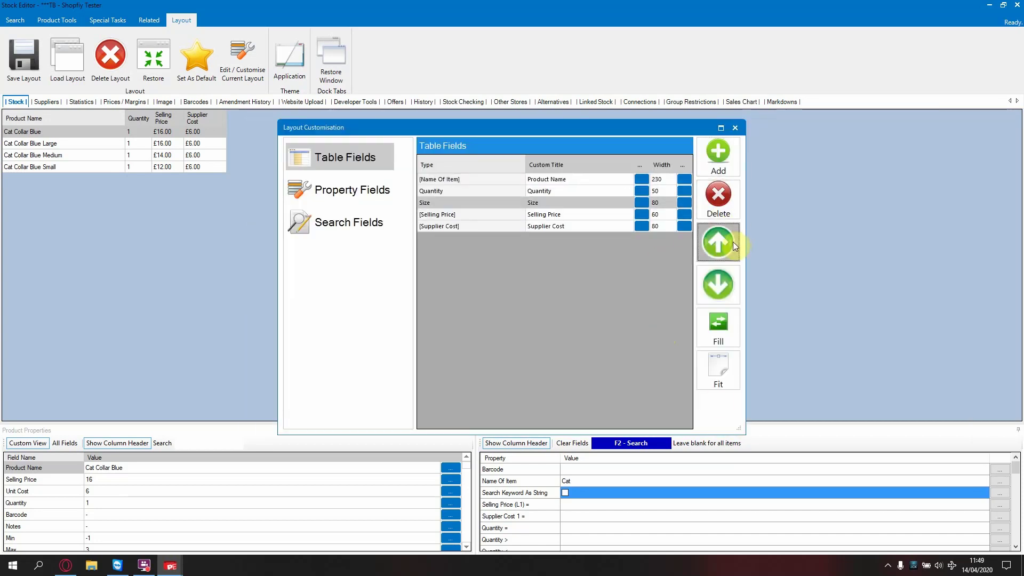
click(734, 128)
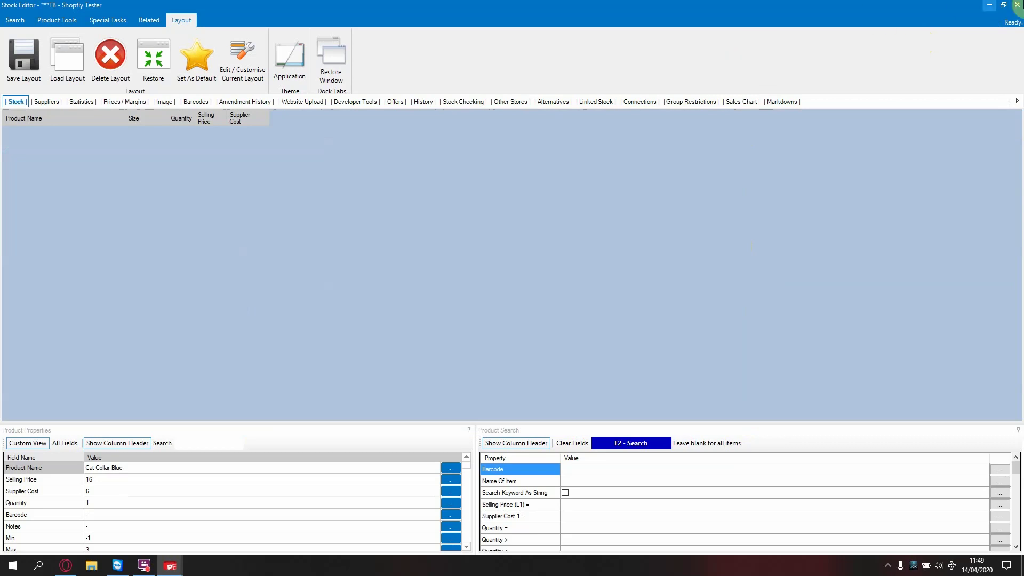
Step: Close the Stock Editor and page the main menu to the Web / Multi Store section
click(1017, 5)
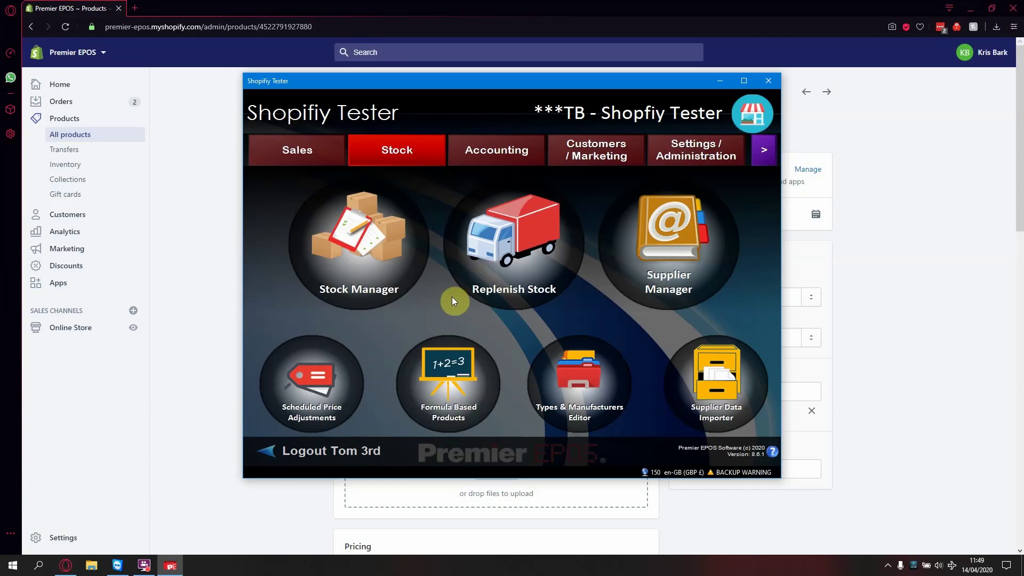
click(764, 152)
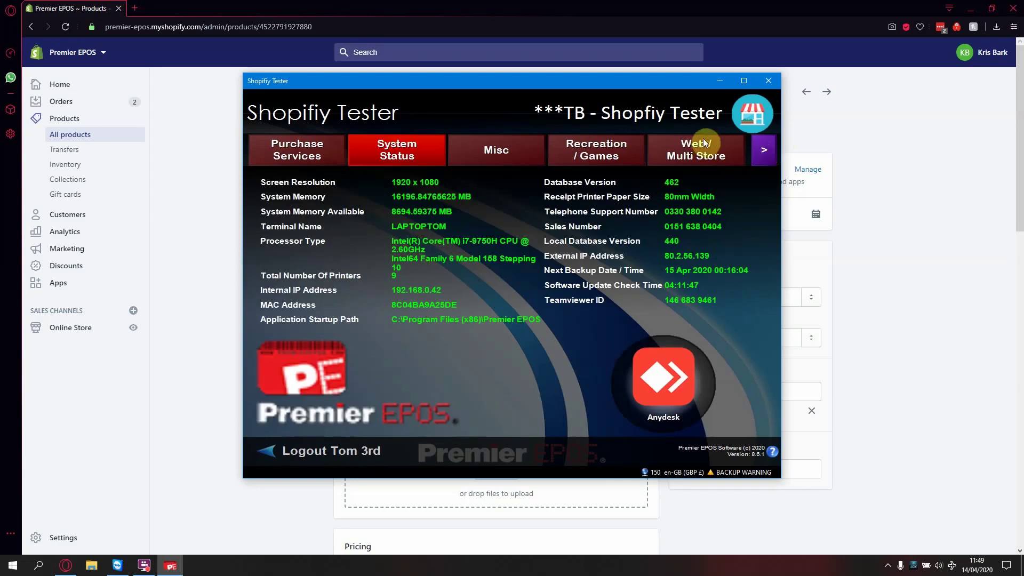
click(660, 149)
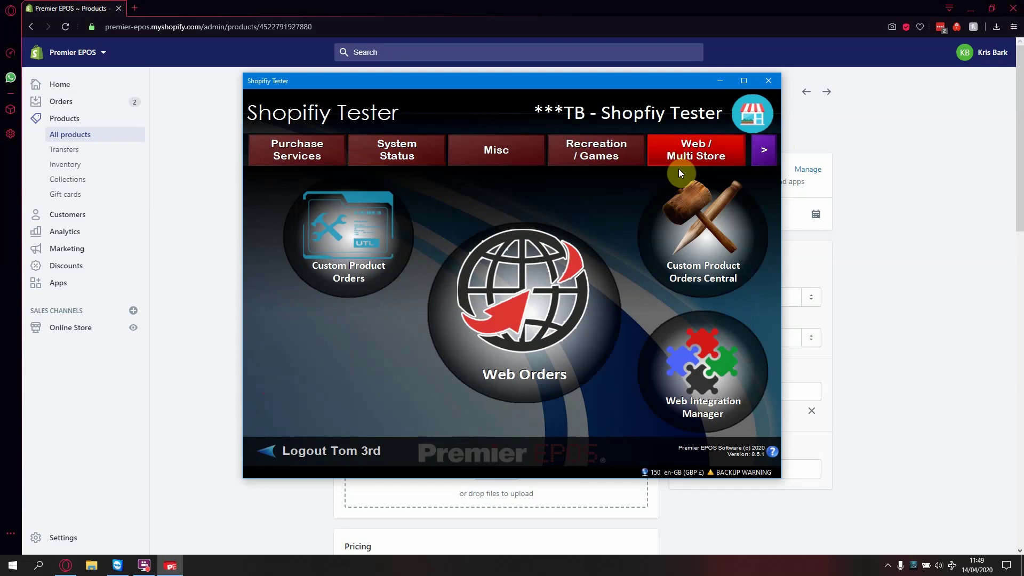
click(673, 395)
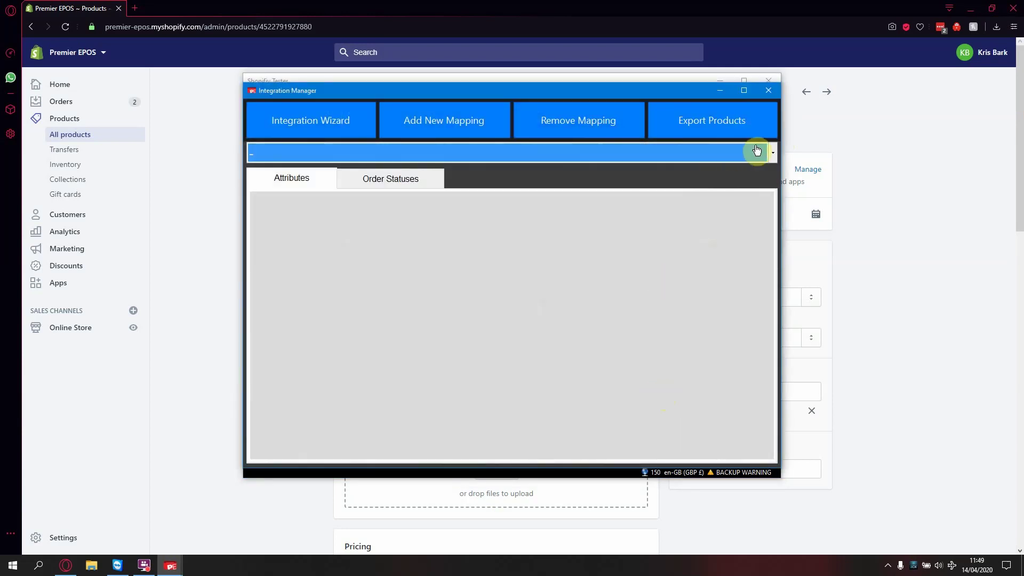
click(758, 150)
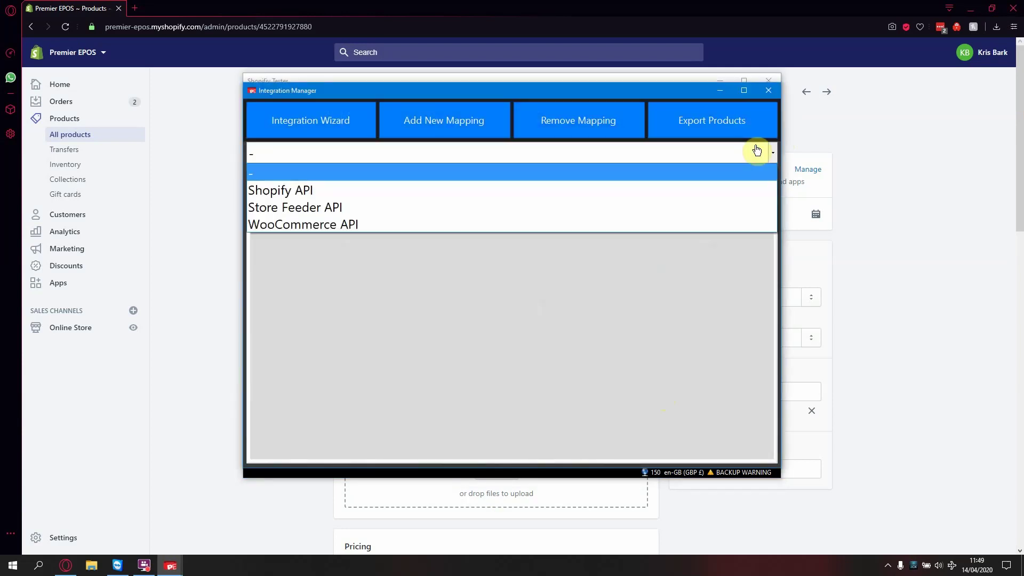
click(608, 198)
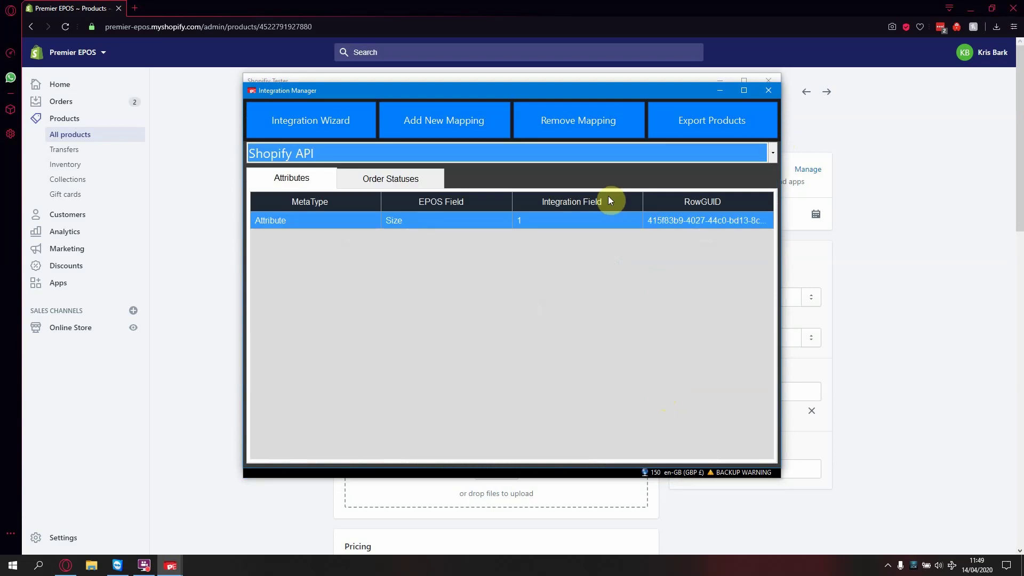
click(478, 126)
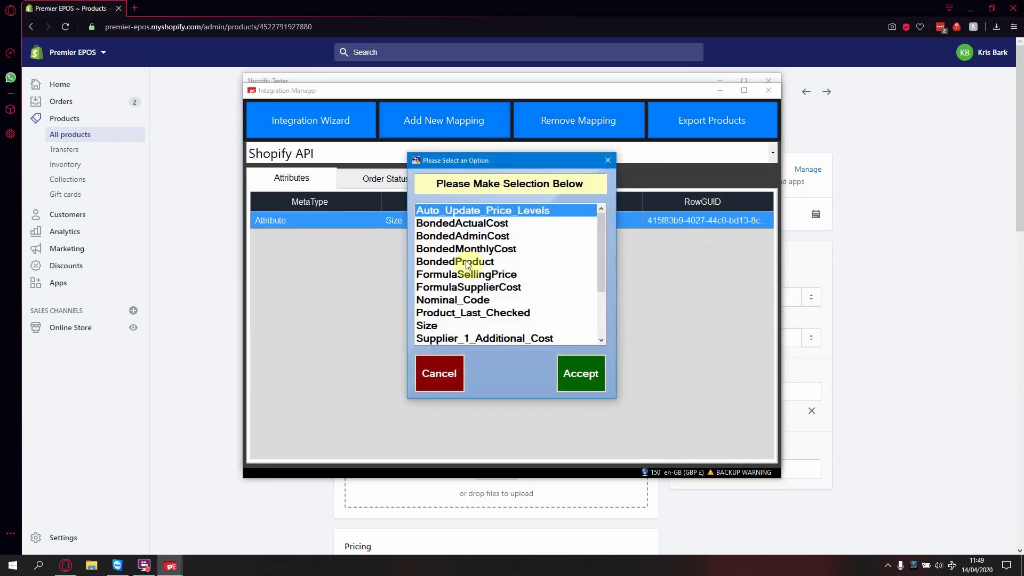
click(442, 328)
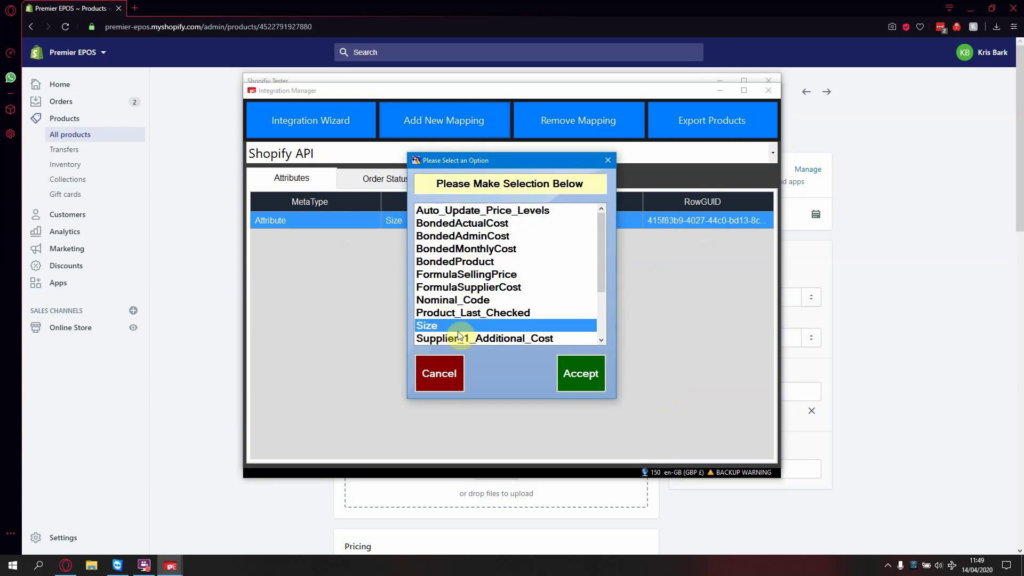
click(561, 368)
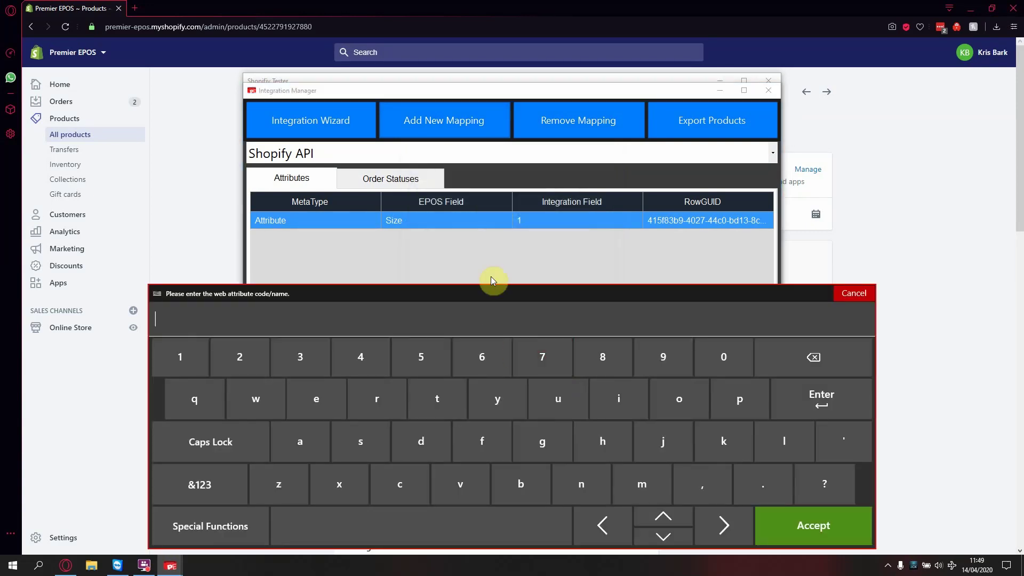
text(1)
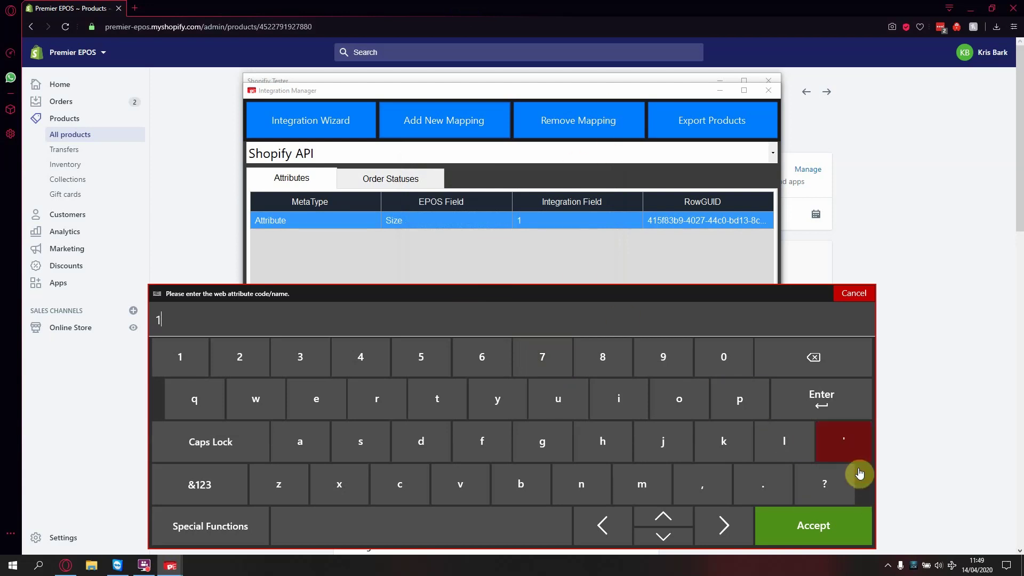
click(814, 527)
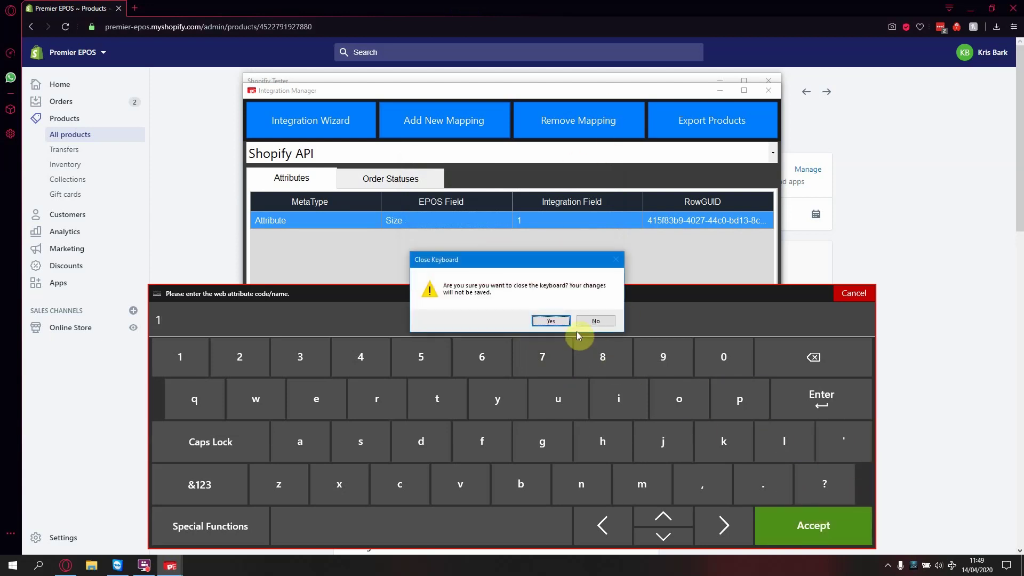
click(563, 321)
click(541, 316)
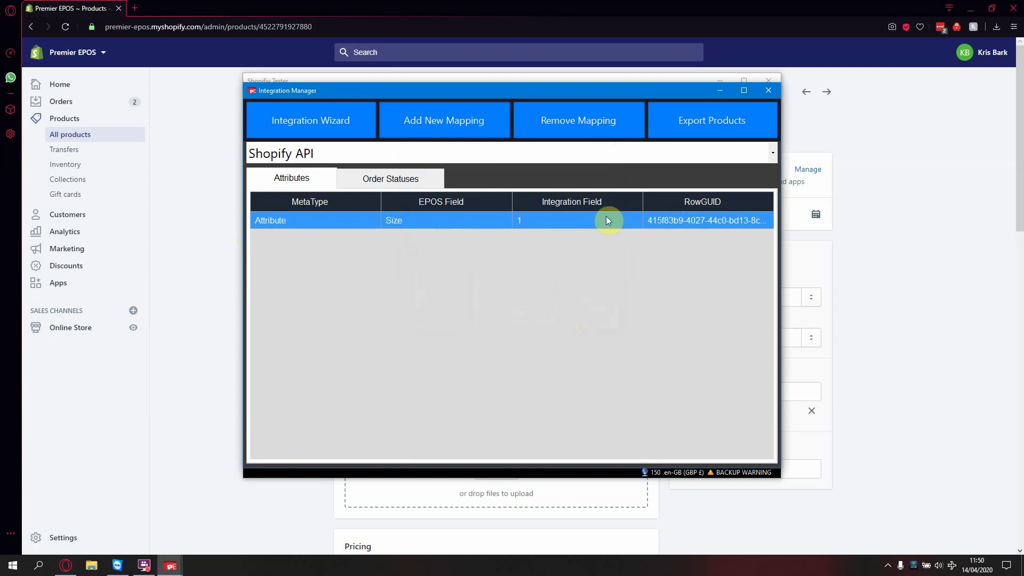
click(768, 89)
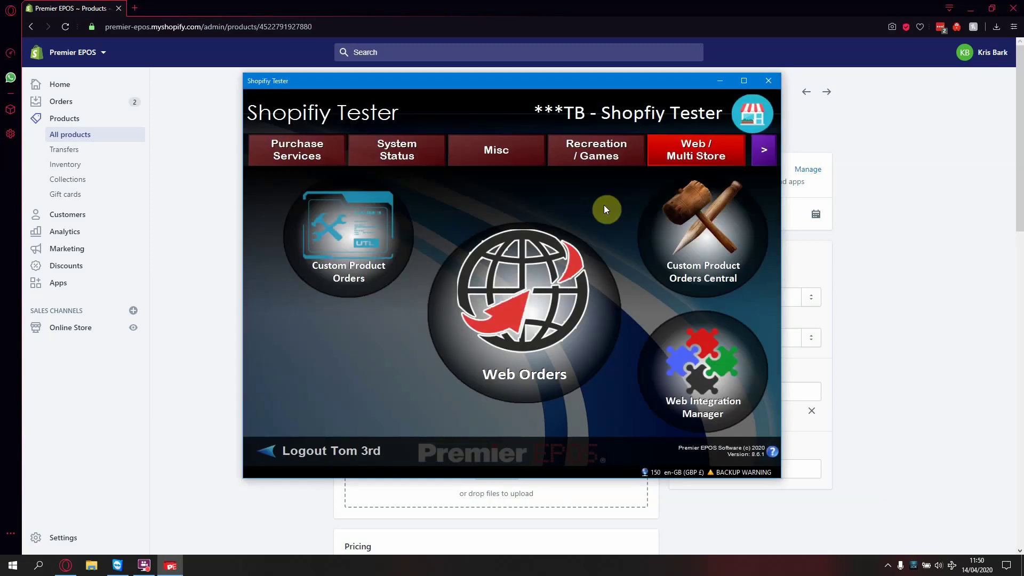
Step: Open Stock Manager from the stock section and search item names for 'Cat'
click(754, 155)
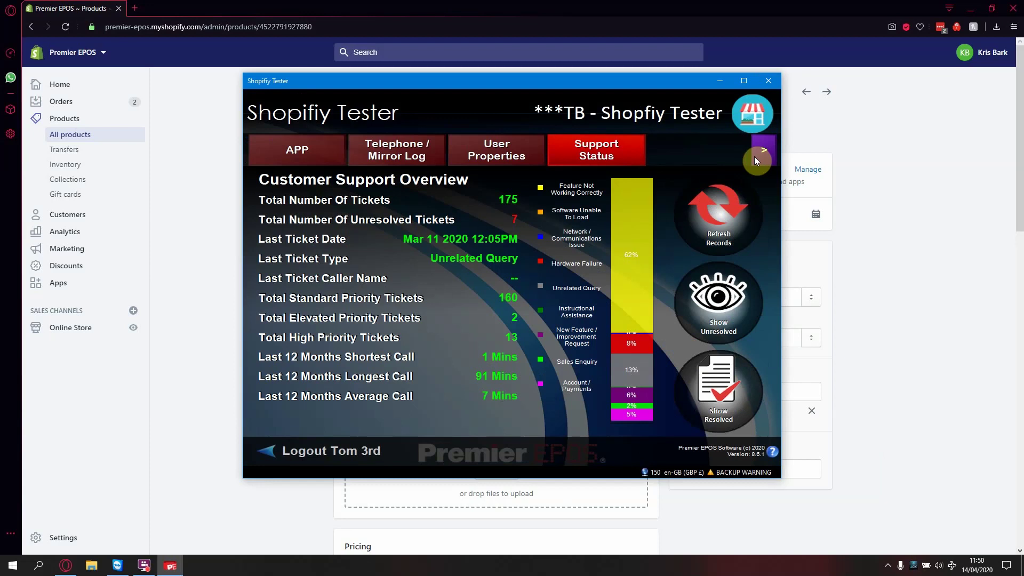
click(755, 156)
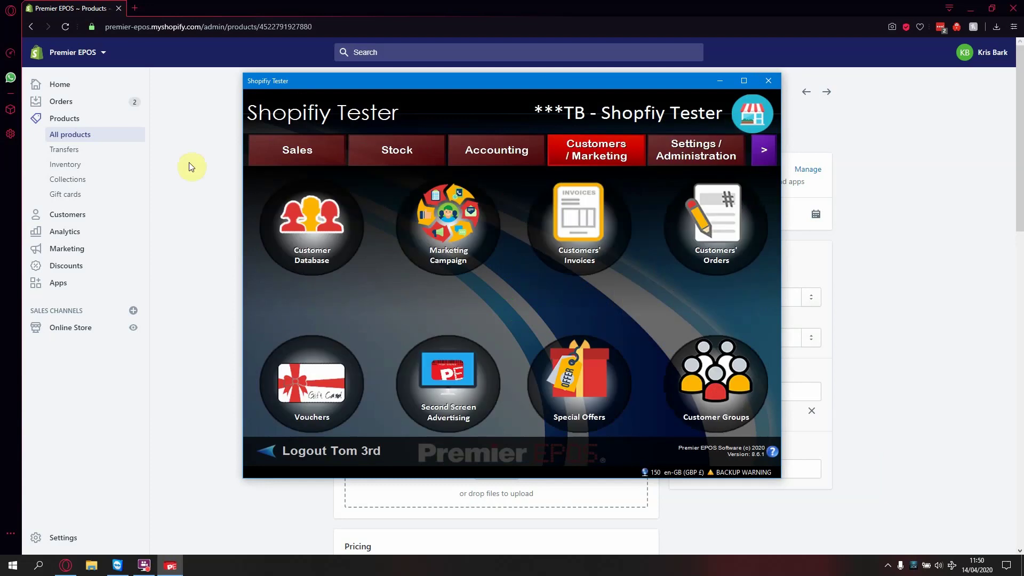
click(388, 147)
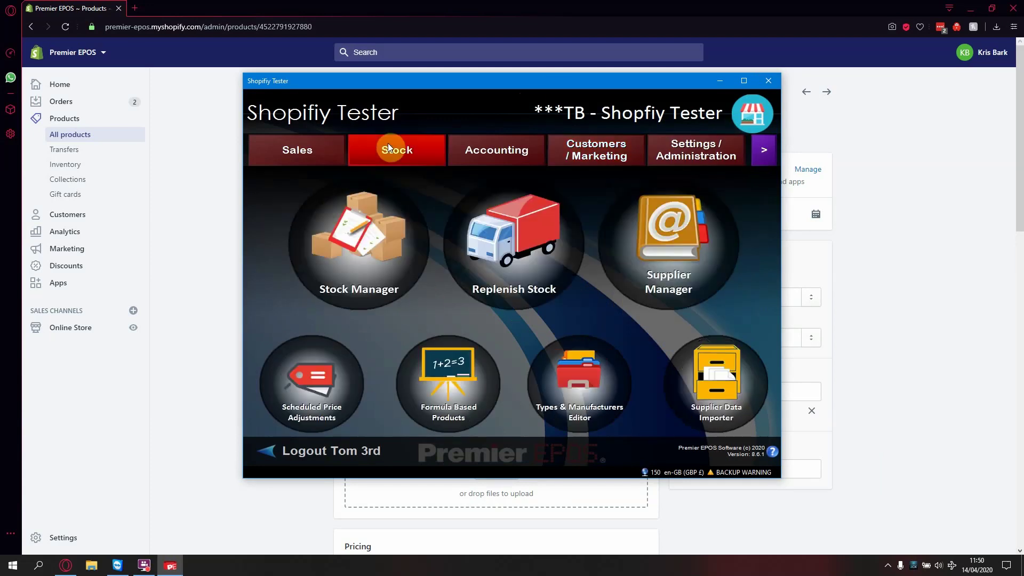
click(346, 301)
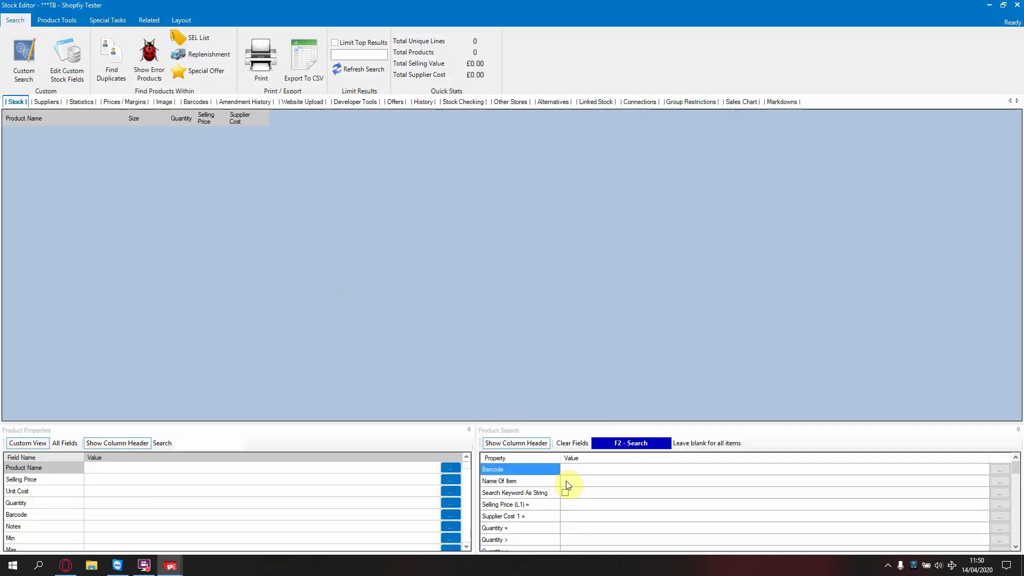
click(566, 481)
text(C)
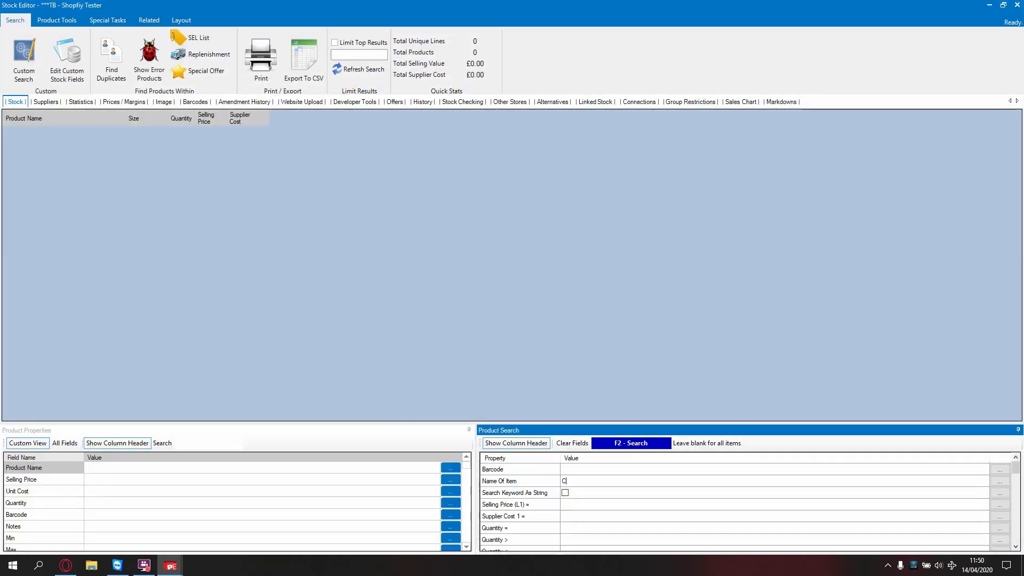
text(at)
key(Return)
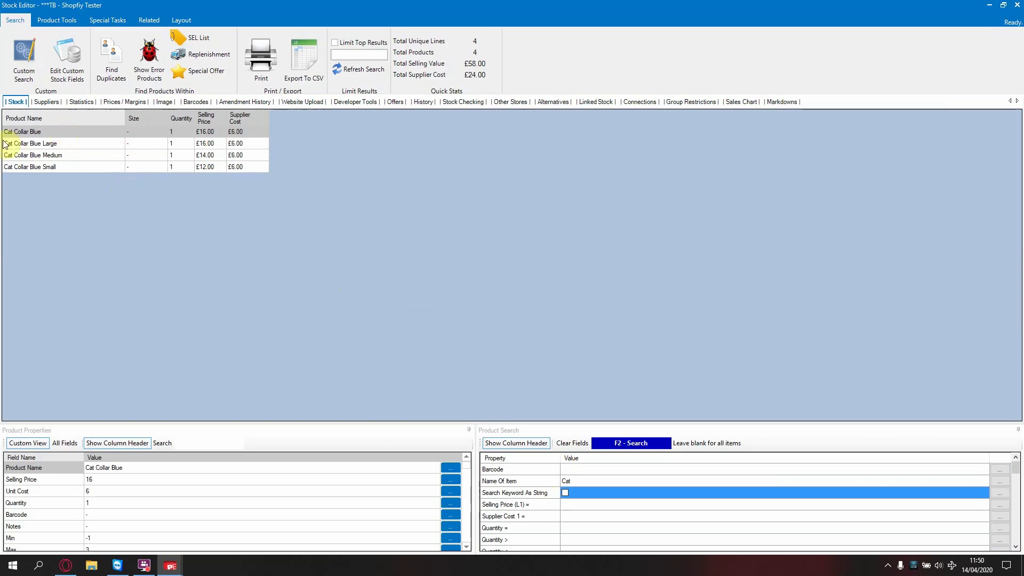
Step: Enter sizes: 1 for Cat Collar Blue, then Large, Medium and Small for the three collars
click(134, 133)
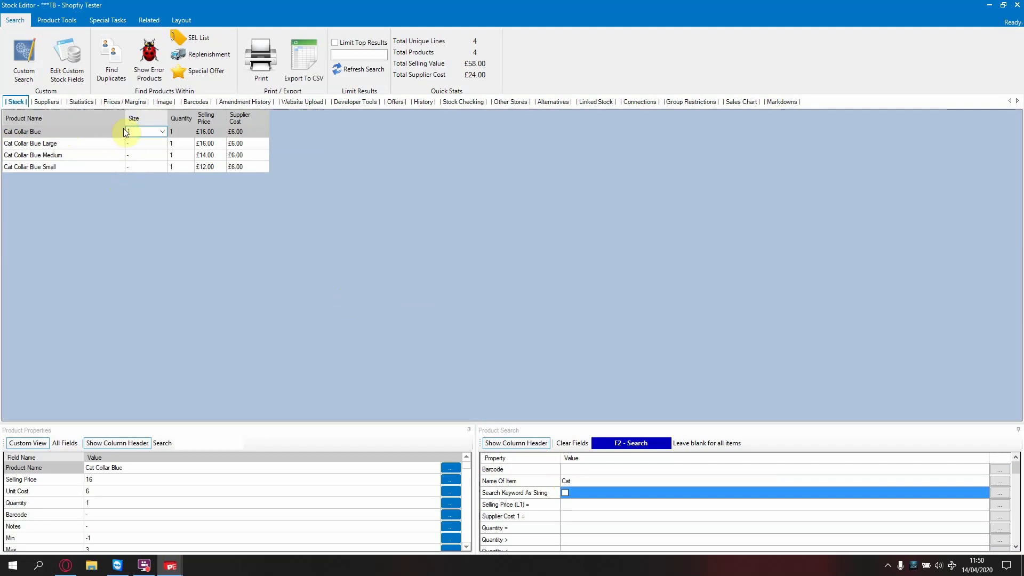
click(104, 144)
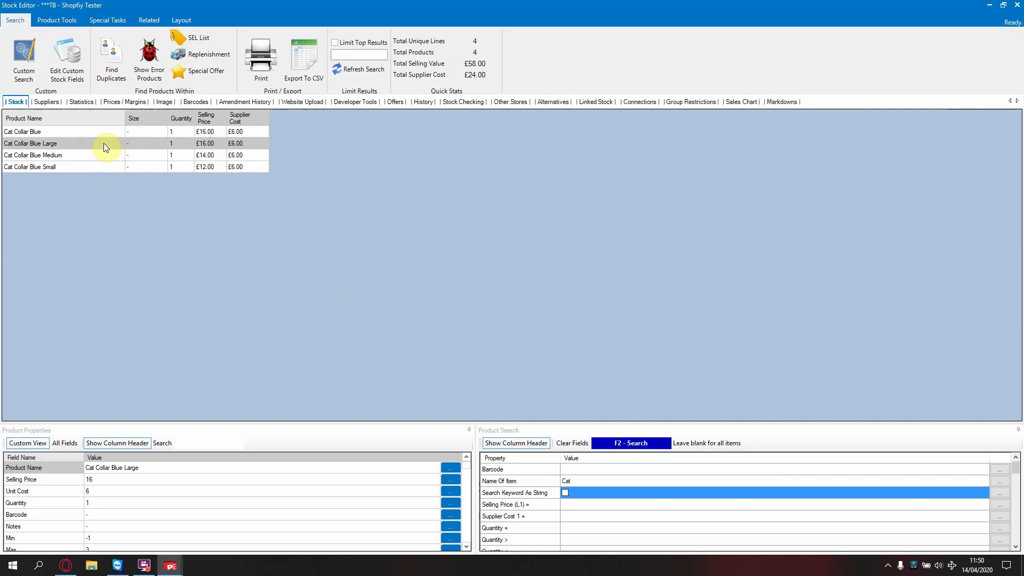
click(132, 132)
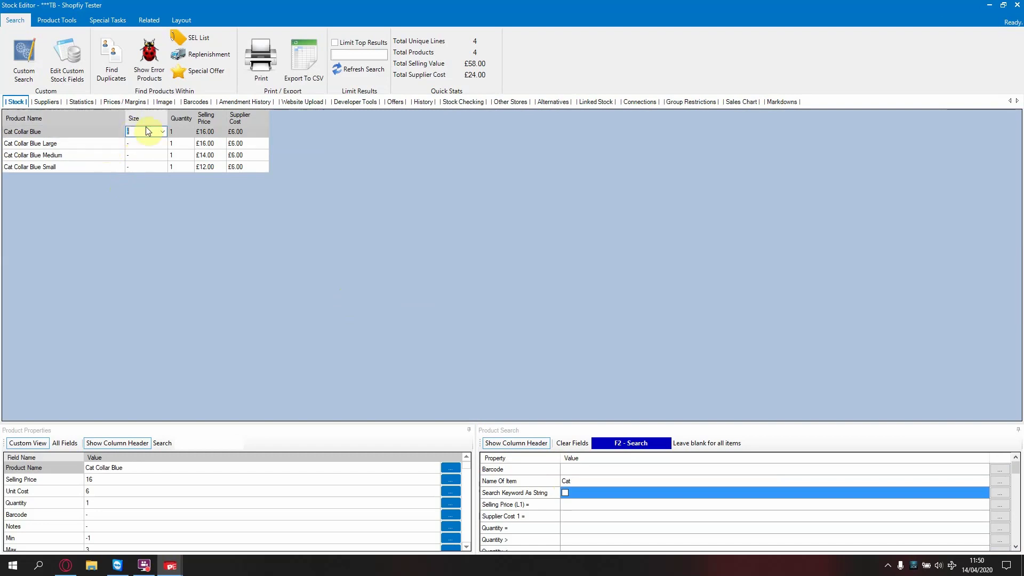
key(Return)
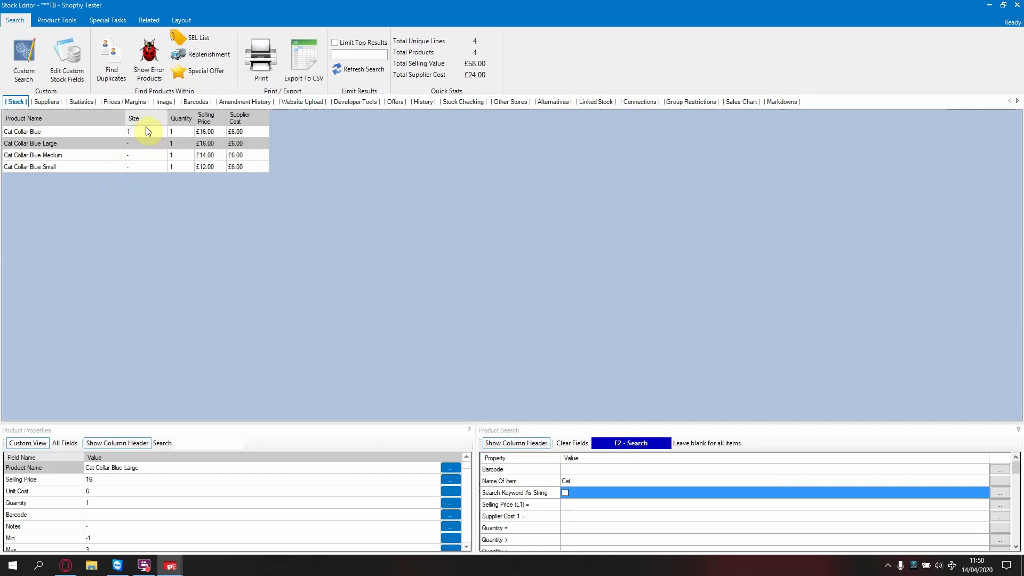
click(139, 144)
text(Large)
click(115, 153)
text(Medium)
click(140, 167)
text(Small)
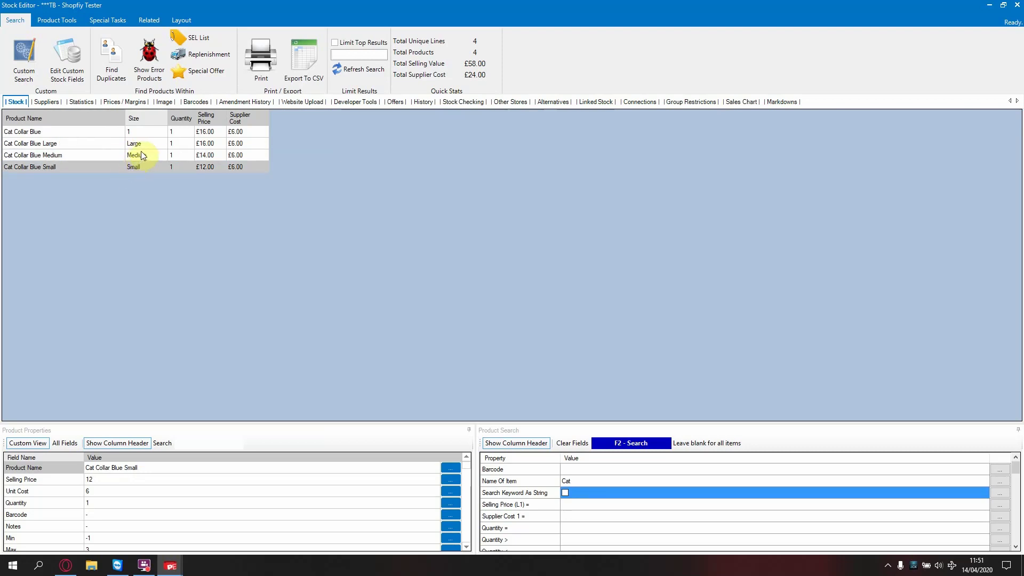
Step: On Cat Collar Blue's Website Upload tab, add the Large, Medium and Small collars as children
click(87, 133)
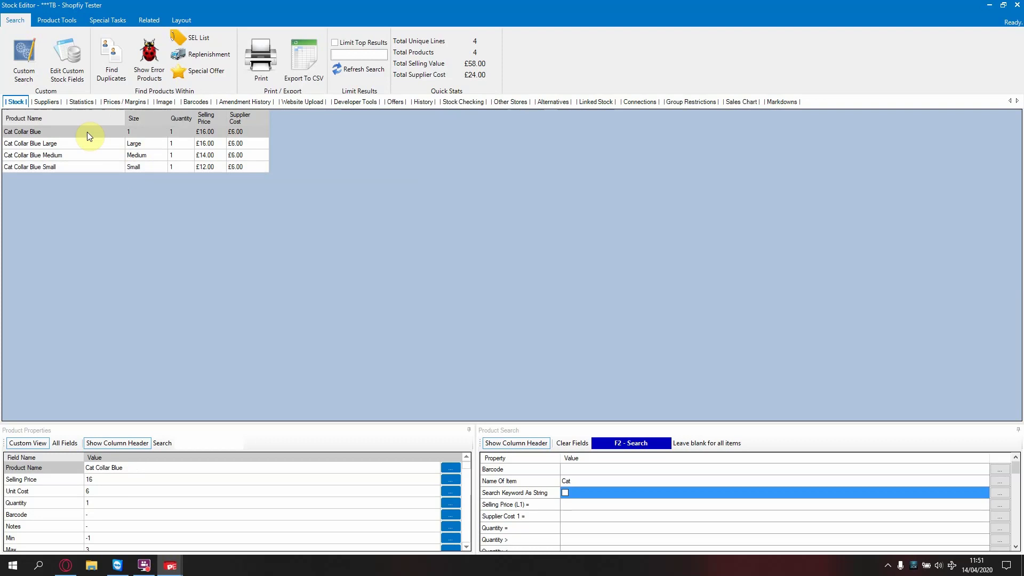
drag(290, 102, 537, 264)
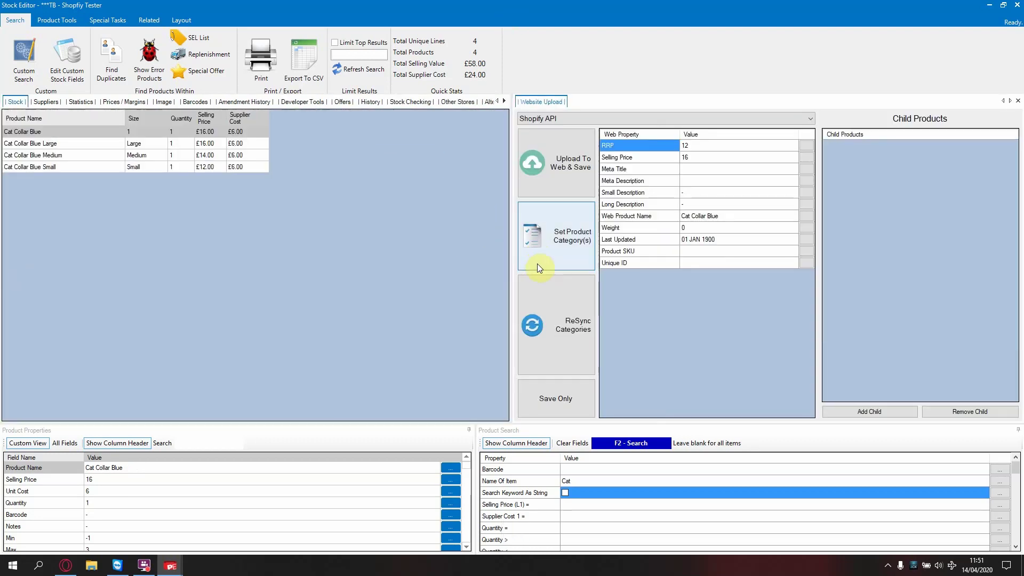
click(842, 414)
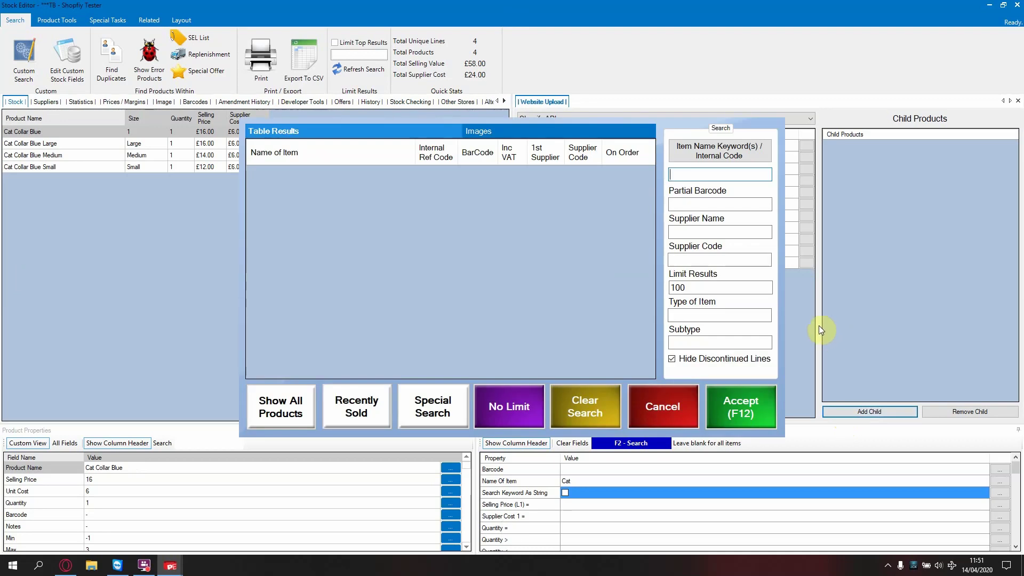
text(cat)
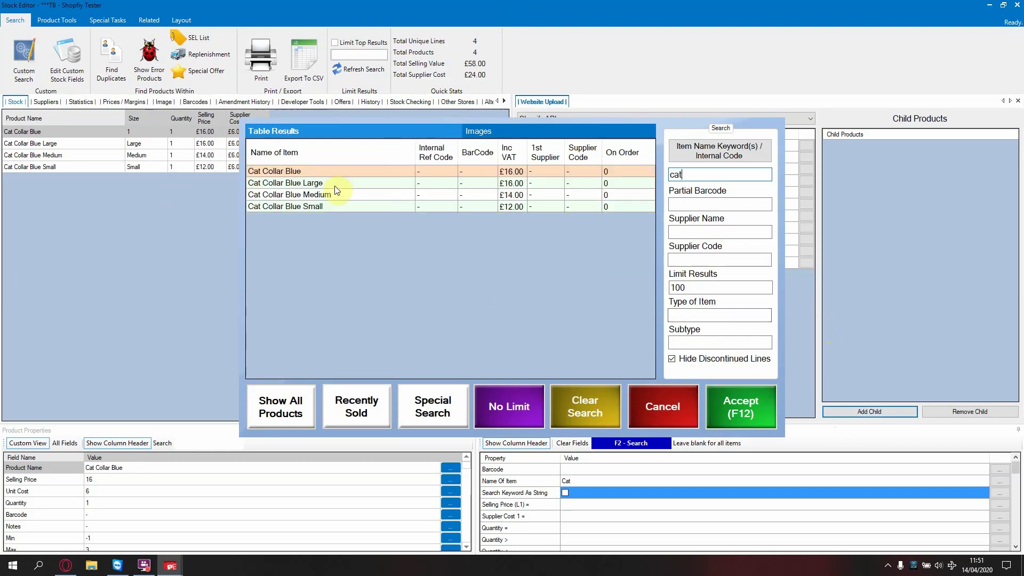
drag(334, 185, 332, 203)
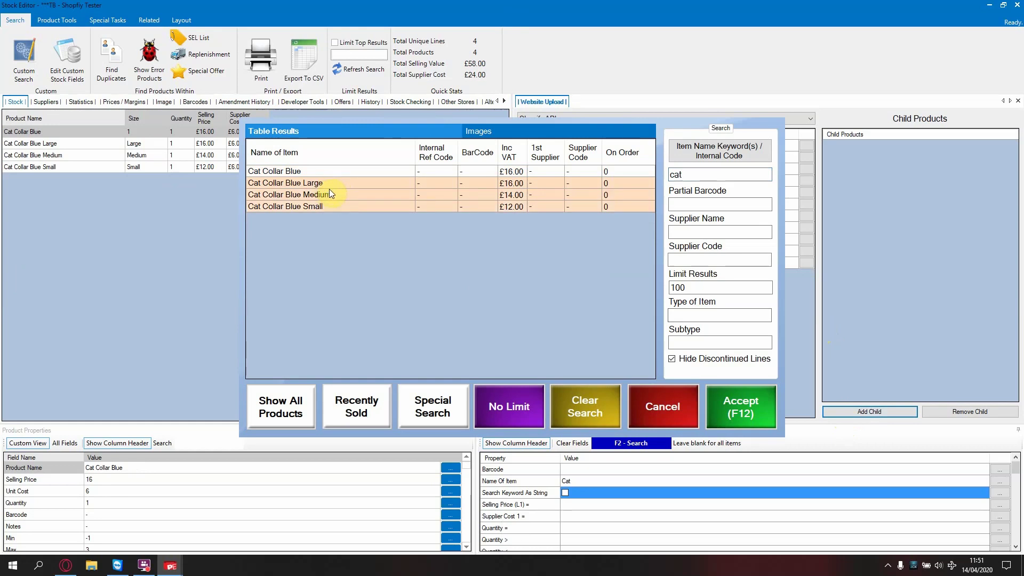
click(328, 185)
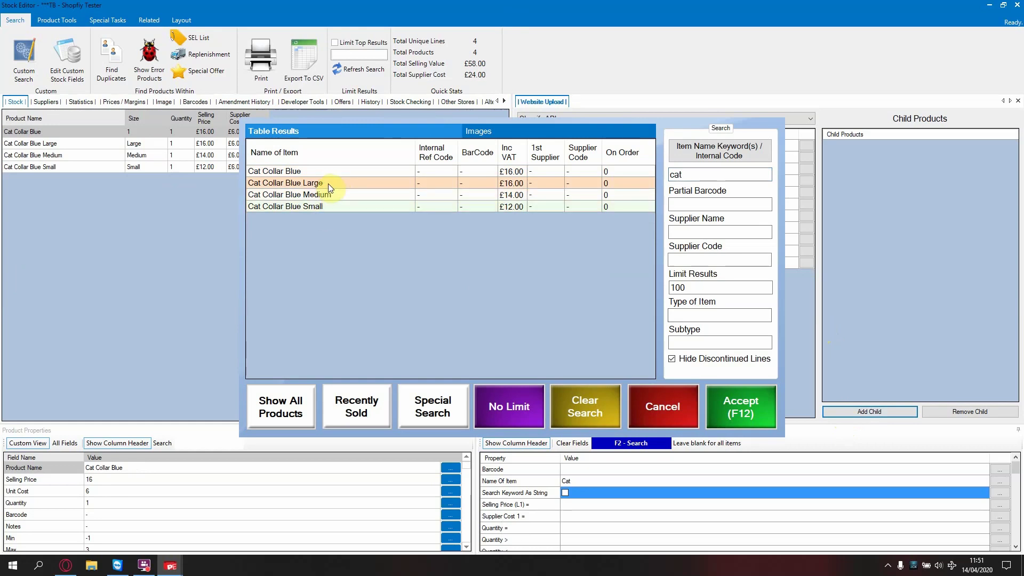
drag(328, 184, 328, 208)
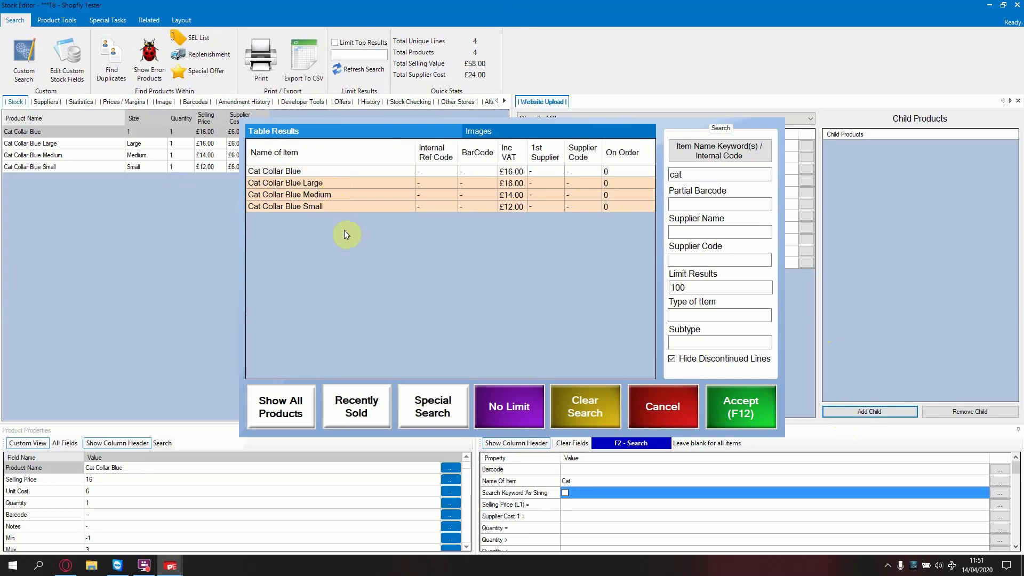
click(749, 401)
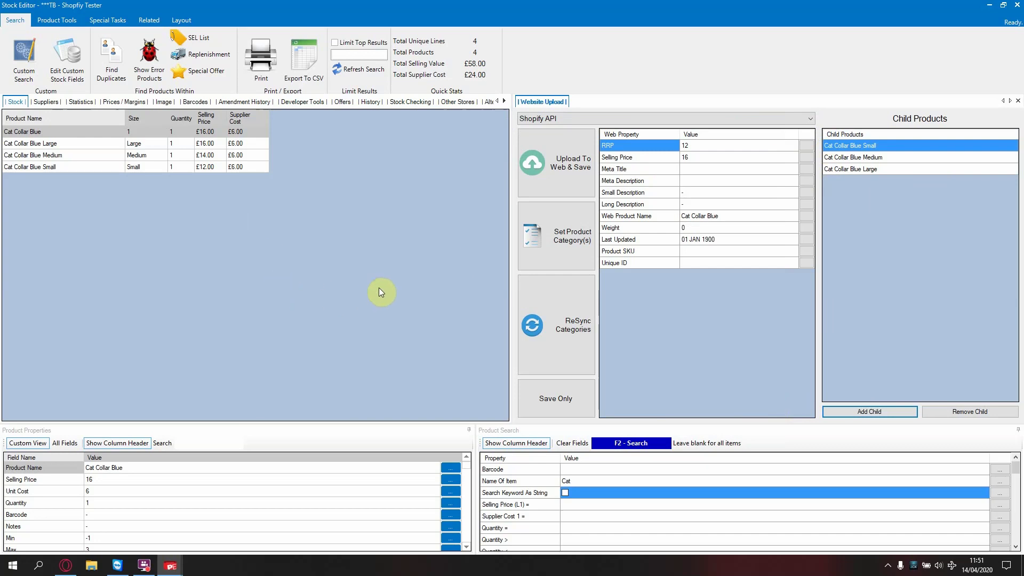
Step: Assign Cat Collar Blue to the Support product category
click(564, 243)
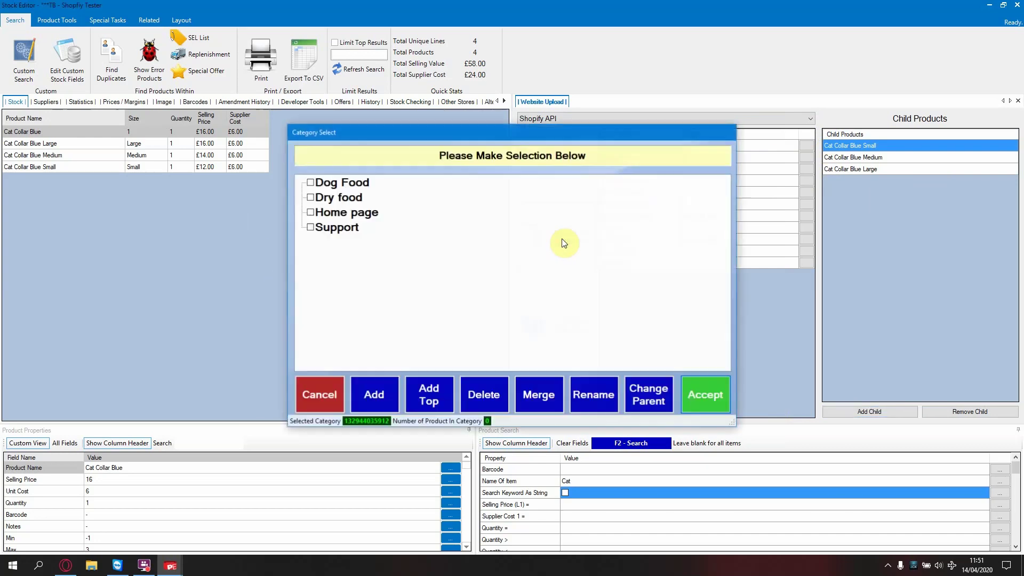
click(309, 227)
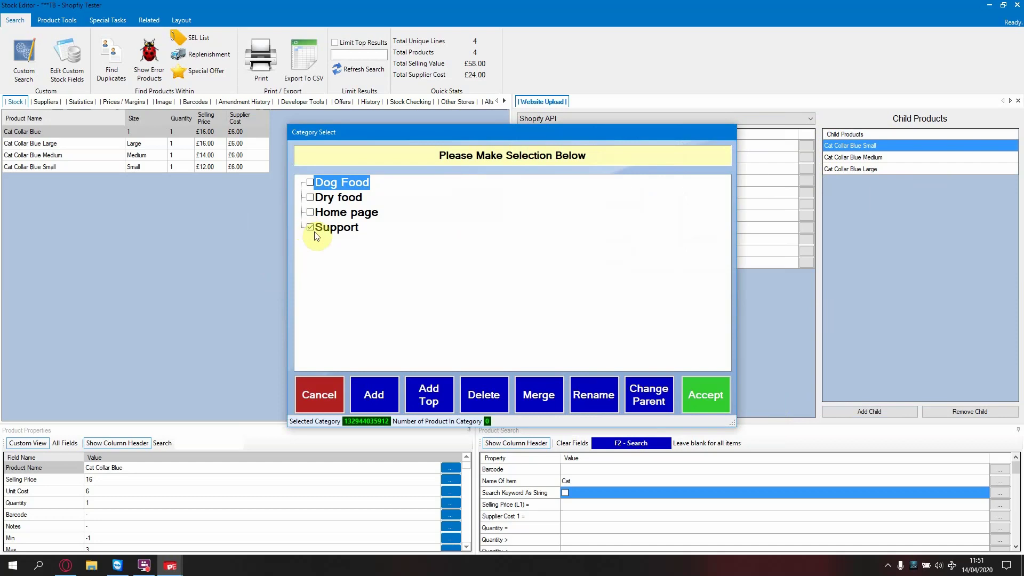
click(711, 383)
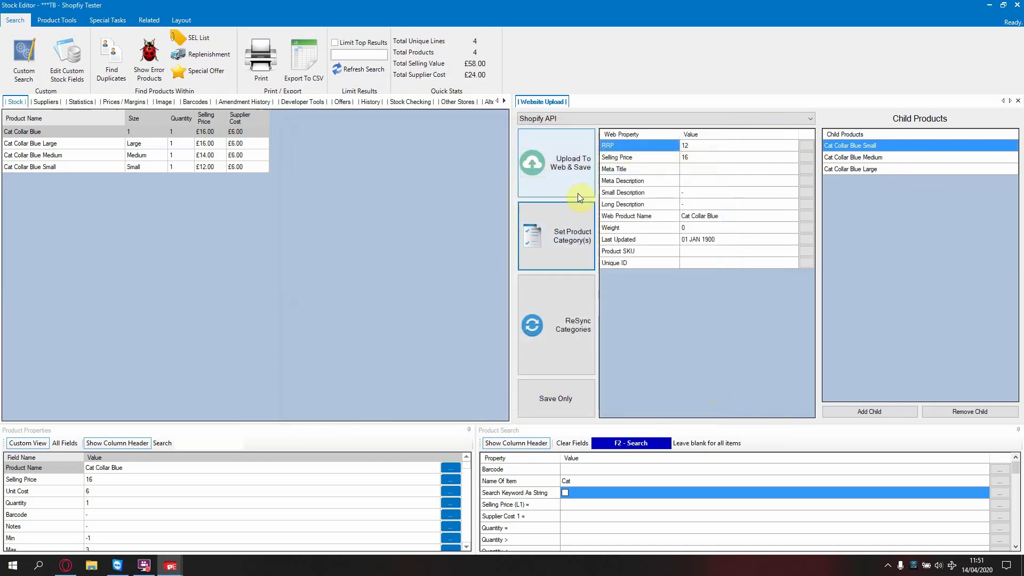
Step: Upload Cat Collar Blue to the web and check its Large, Medium and Small children's web details
click(576, 191)
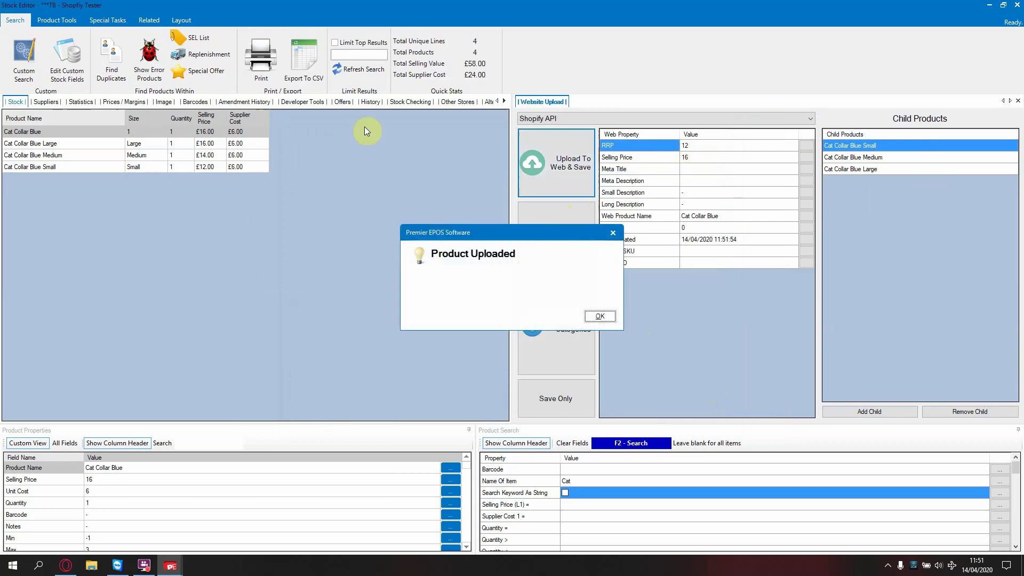
click(600, 314)
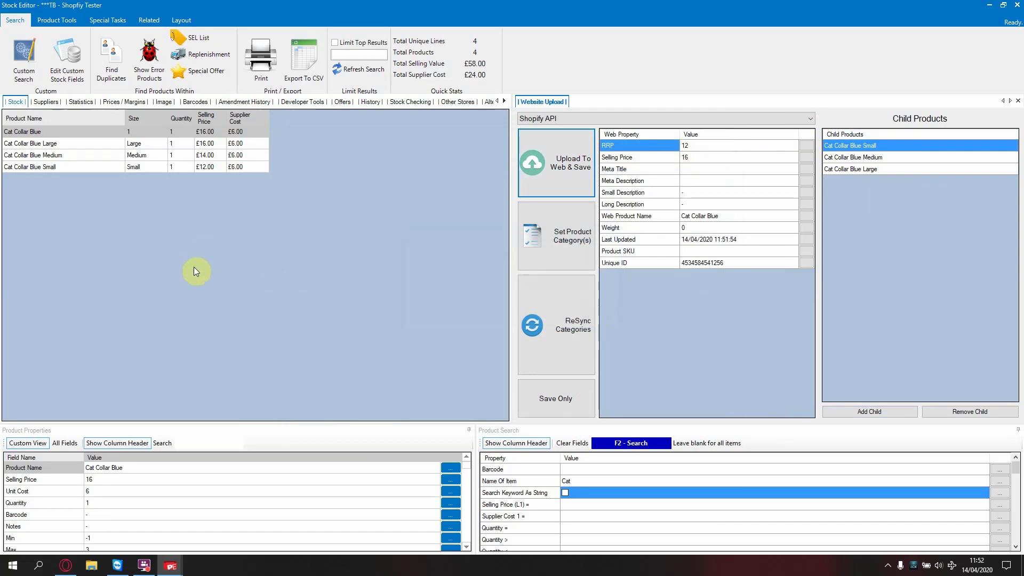
click(131, 144)
click(127, 156)
click(128, 163)
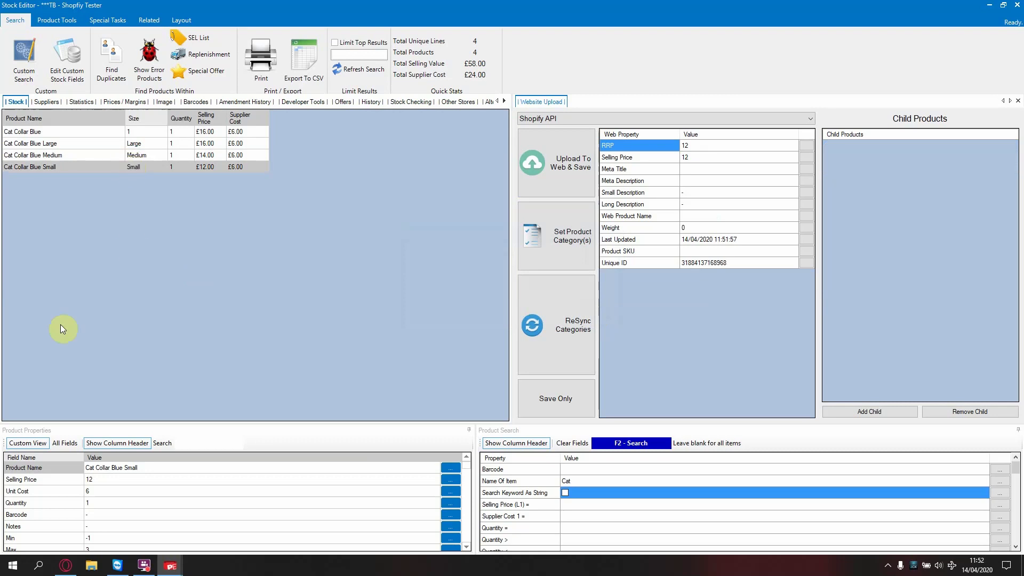
click(112, 132)
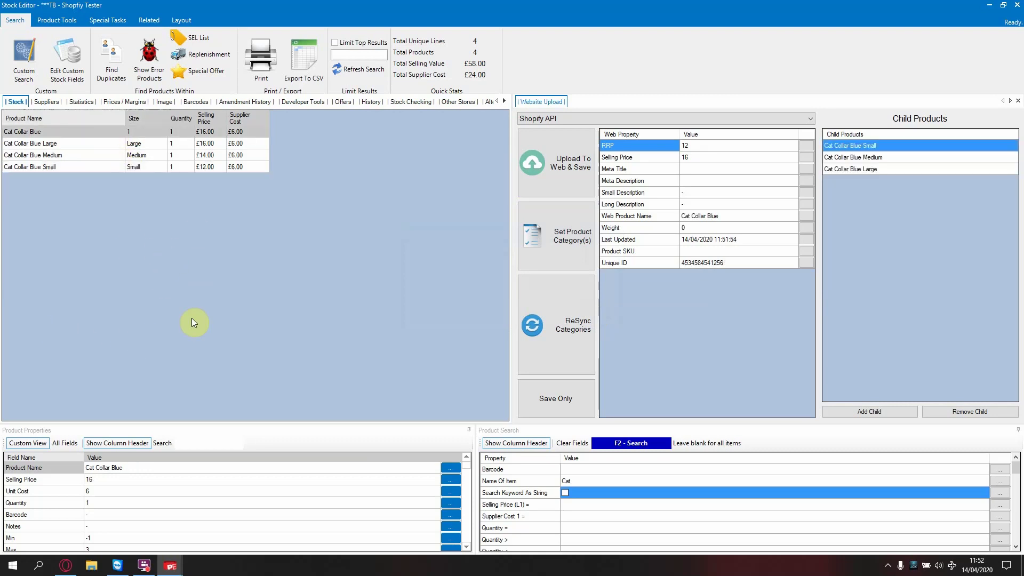
Step: Close the Stock Editor and open Central Web Orders from the Web / Multi Store section
click(1016, 6)
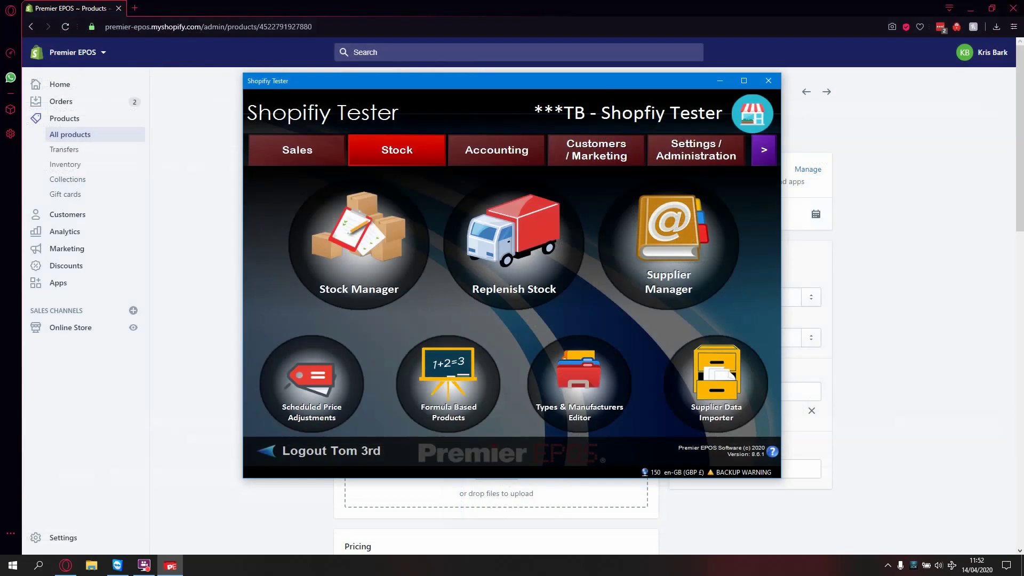
click(730, 154)
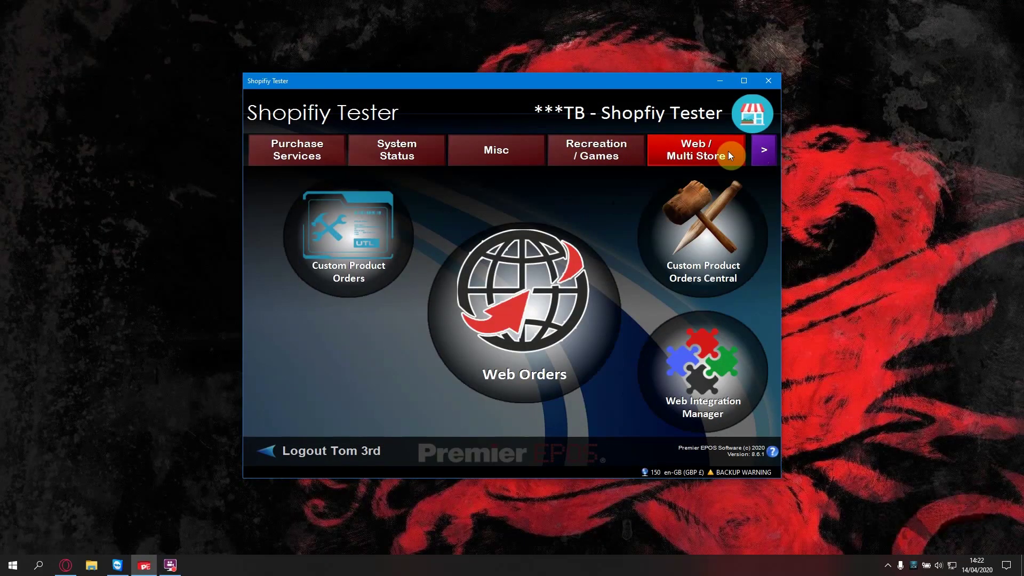
click(541, 312)
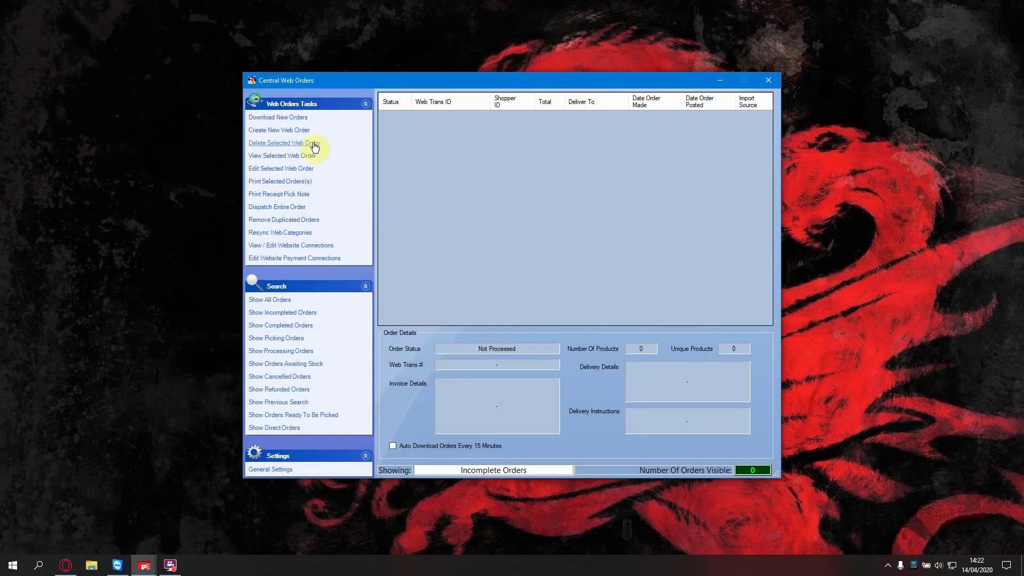
Step: Download new orders using the Shopify API source
click(292, 119)
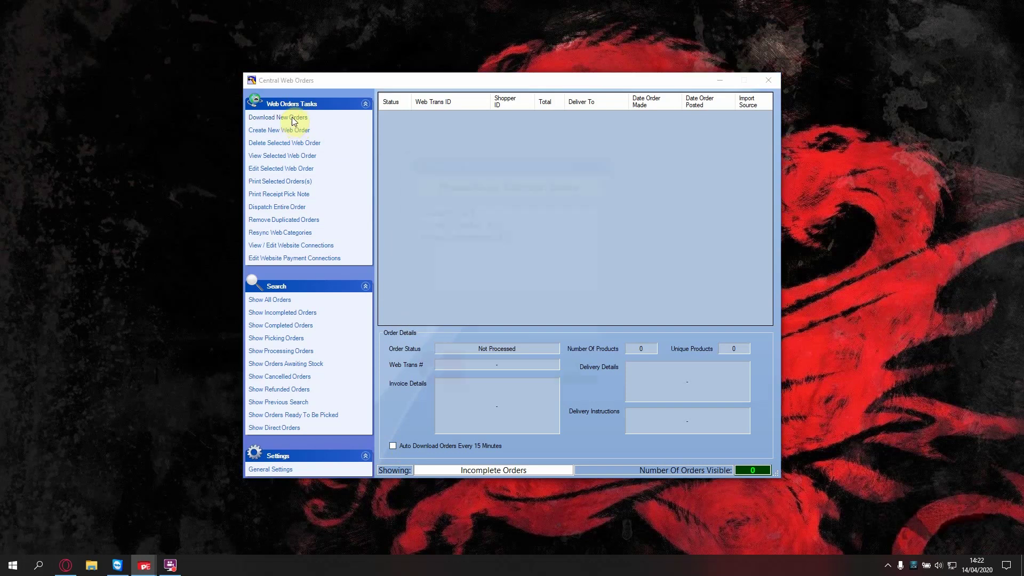
click(440, 215)
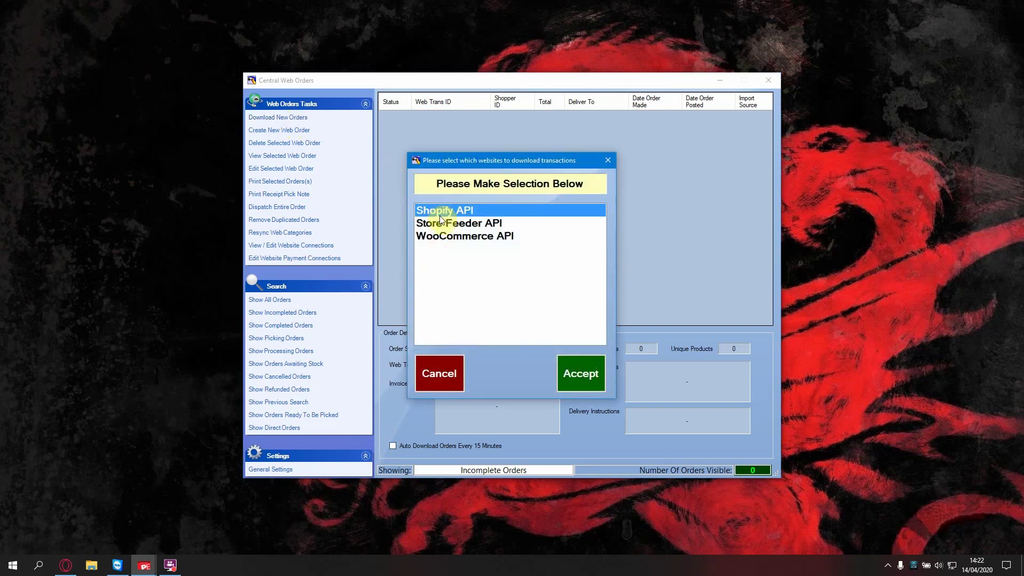
click(577, 373)
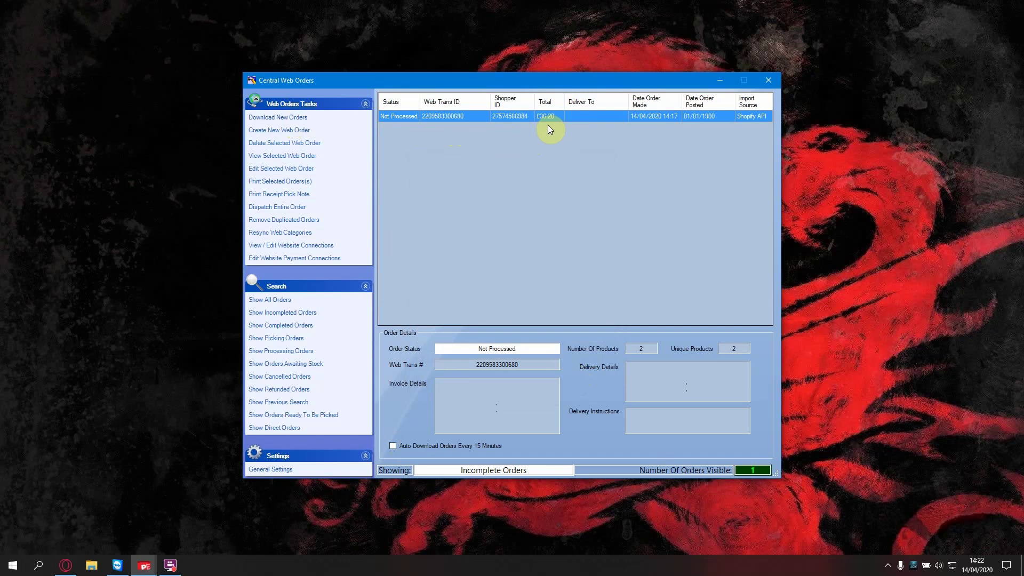
Step: Review the £36.20 order's Web Test 4 and Cat Collar Blue Large lines, then show all orders
double_click(584, 114)
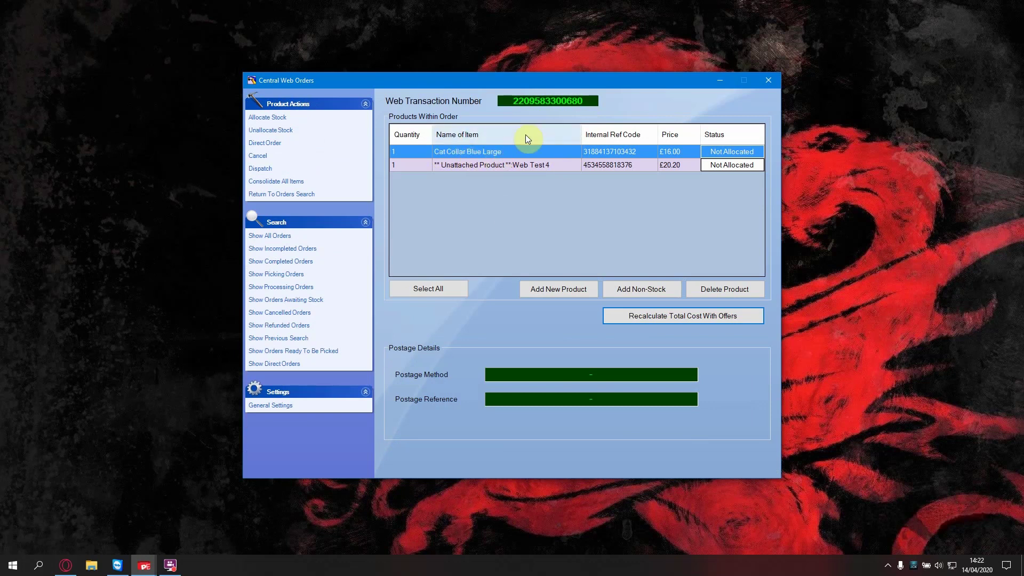
click(517, 169)
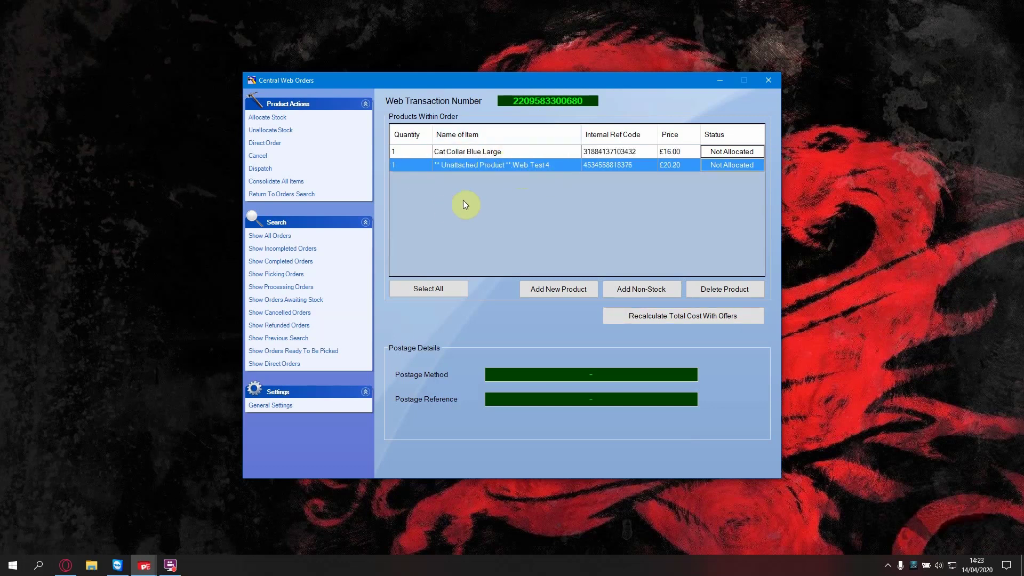
click(507, 157)
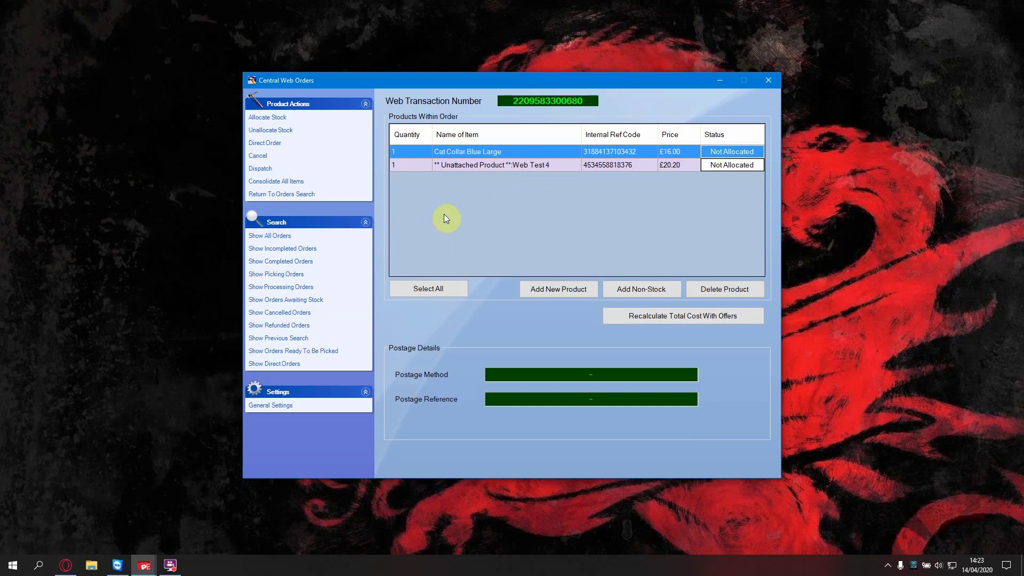
click(262, 237)
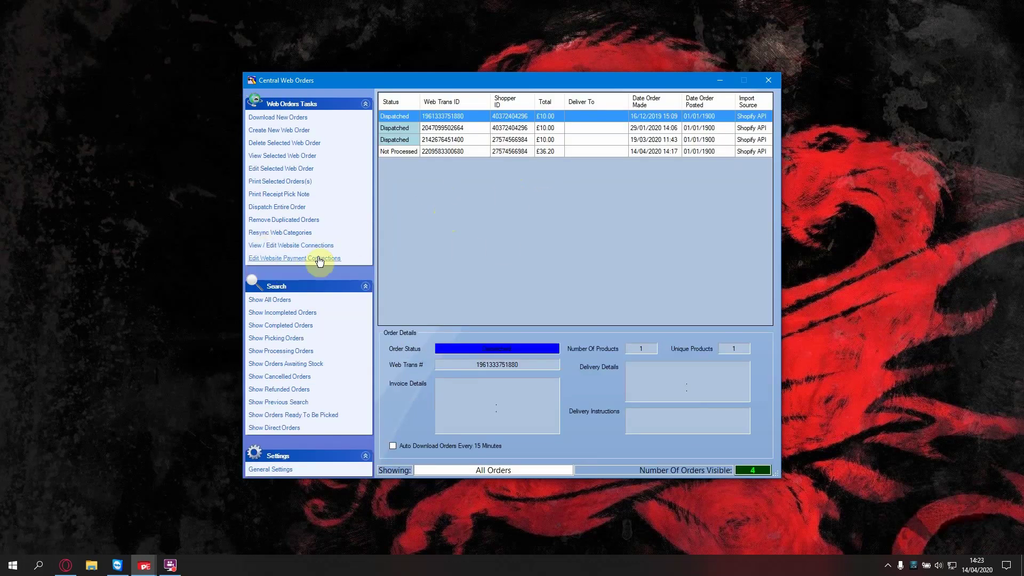
Step: Filter Central Web Orders to show only incomplete orders
click(291, 315)
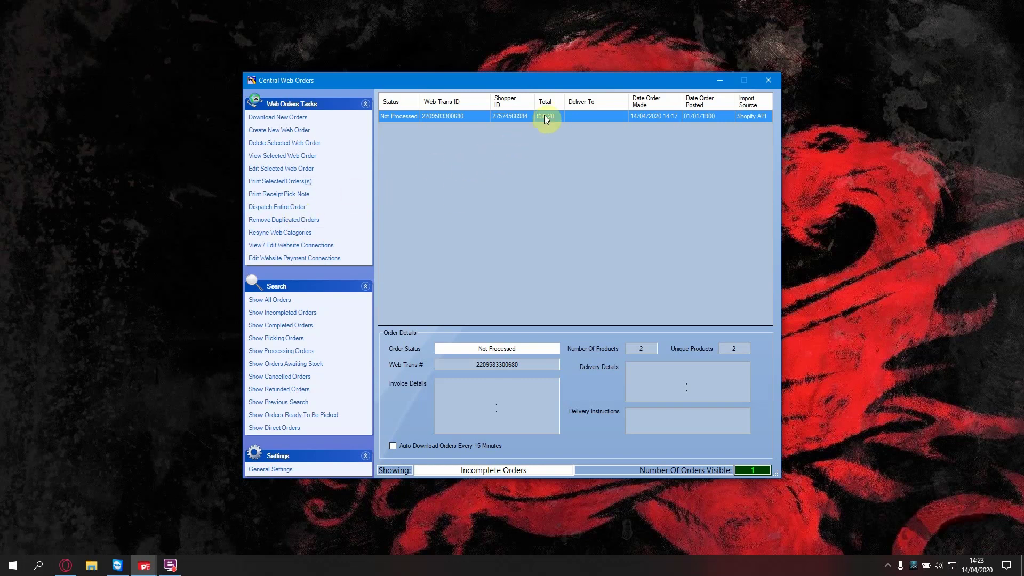
Step: In the £36.20 order, allocate stock to Cat Collar Blue Large and cancel the Web Test 4 line
double_click(581, 119)
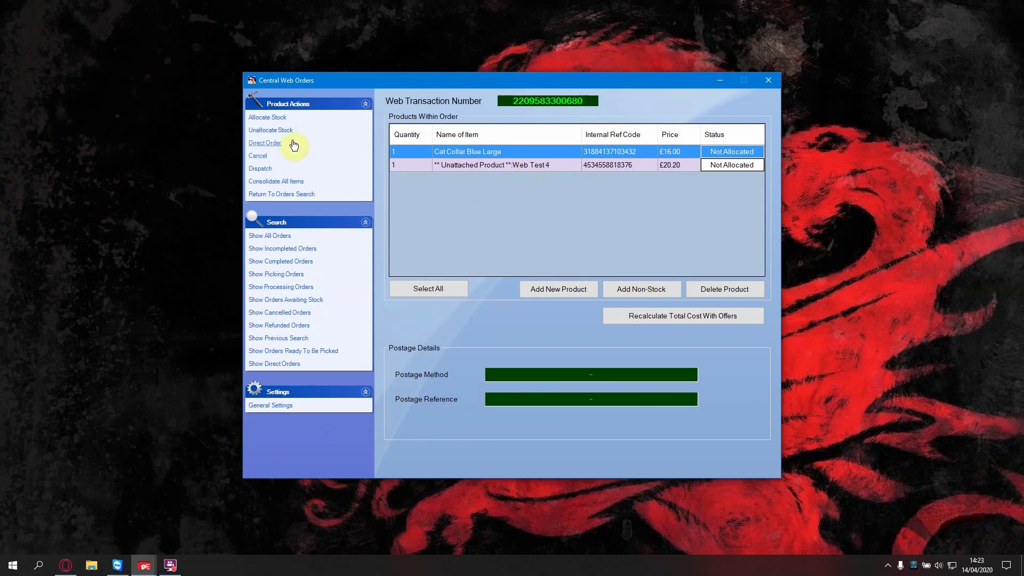
click(285, 120)
click(545, 168)
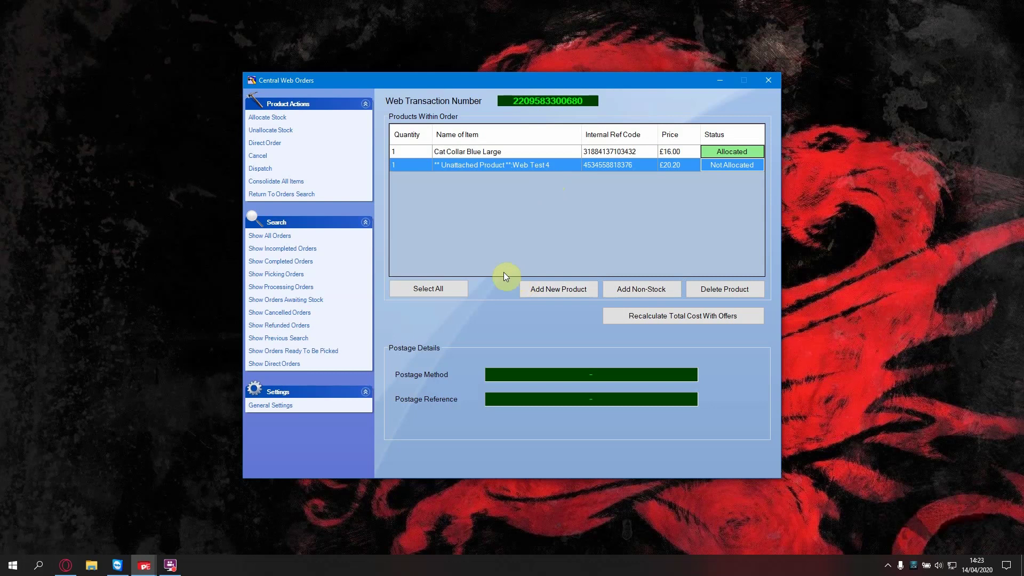
click(257, 155)
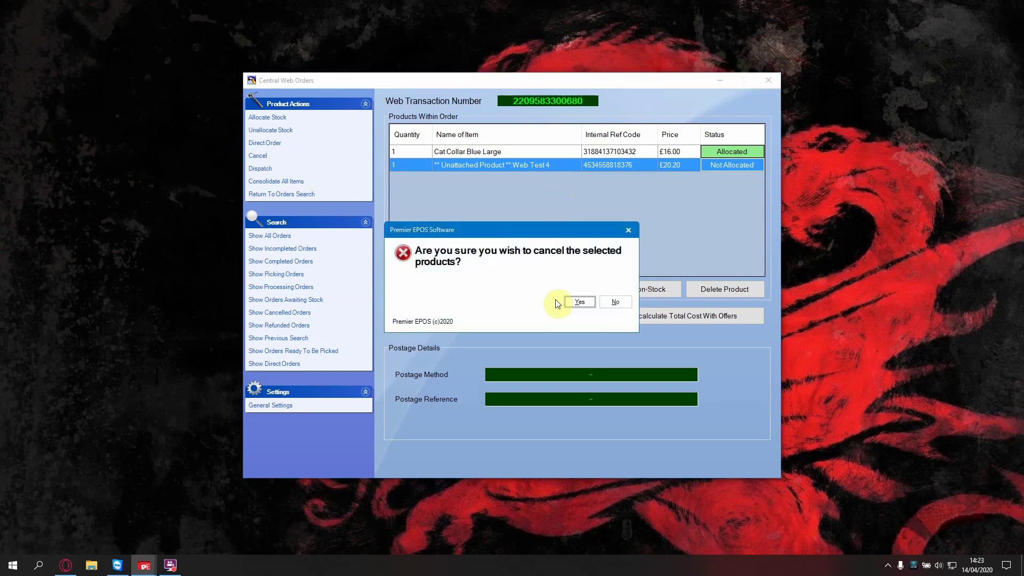
click(579, 302)
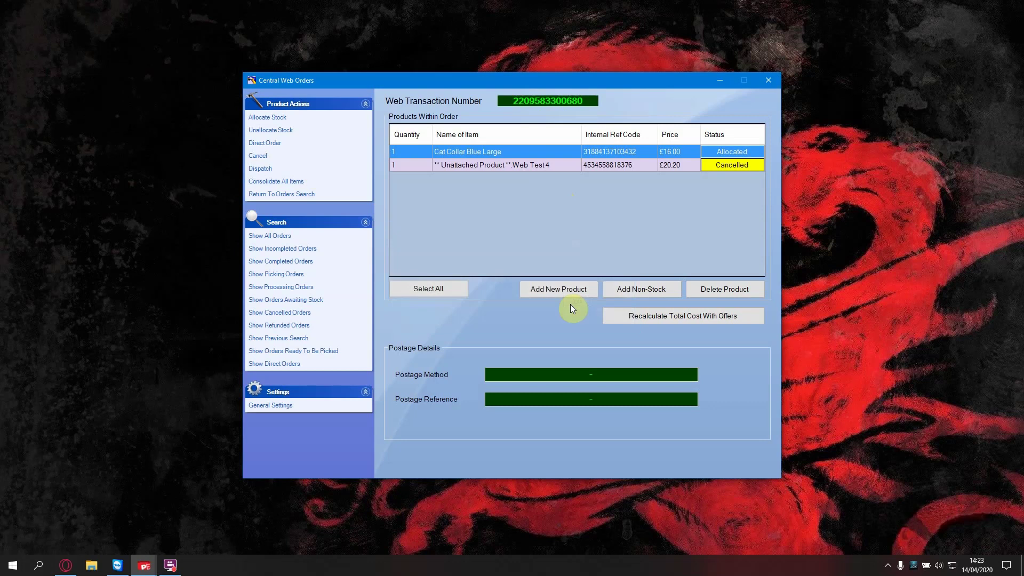
click(670, 163)
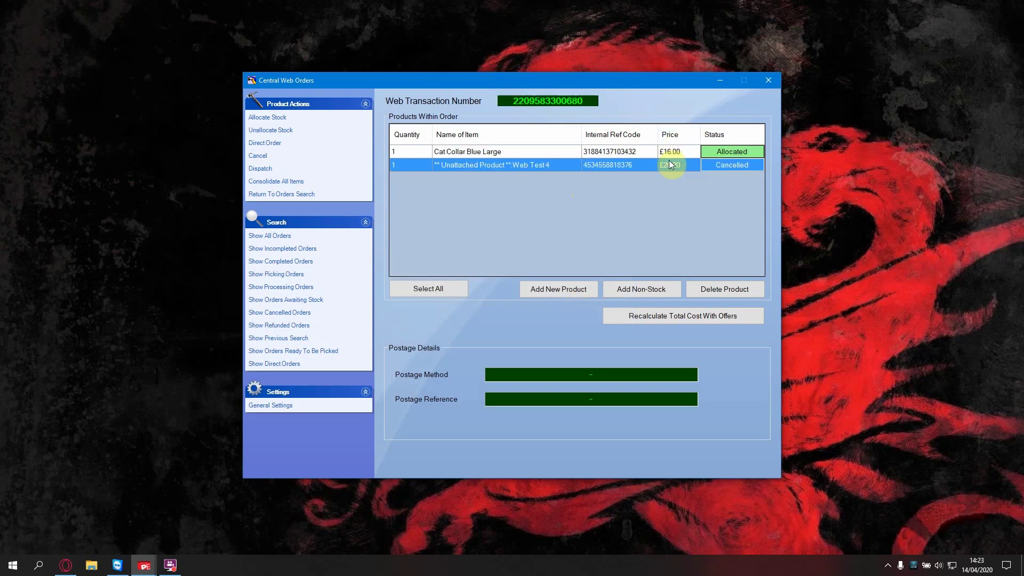
click(667, 151)
click(664, 163)
Step: Go back to the incomplete web orders and start dispatching the entire order
click(282, 249)
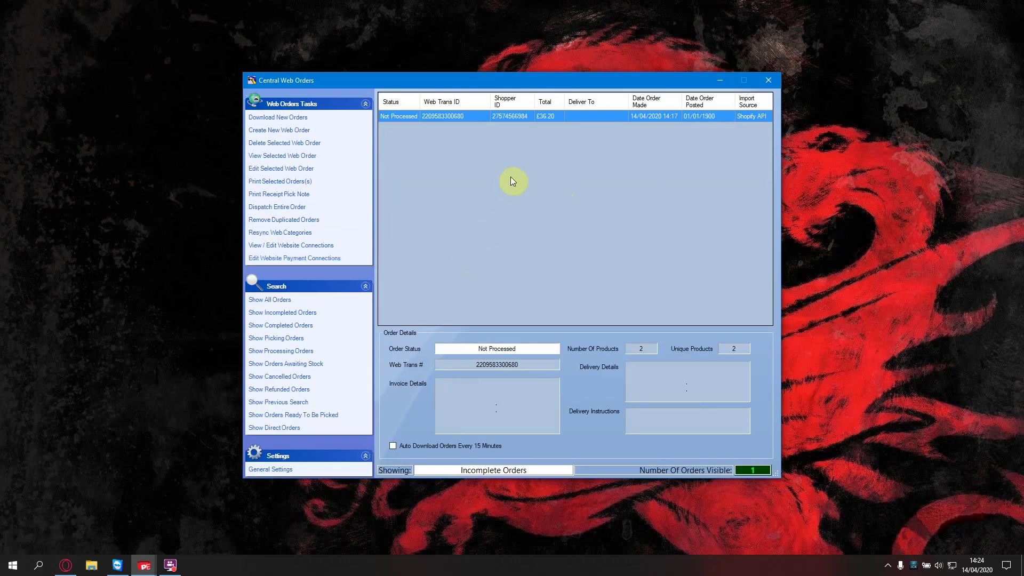
click(278, 208)
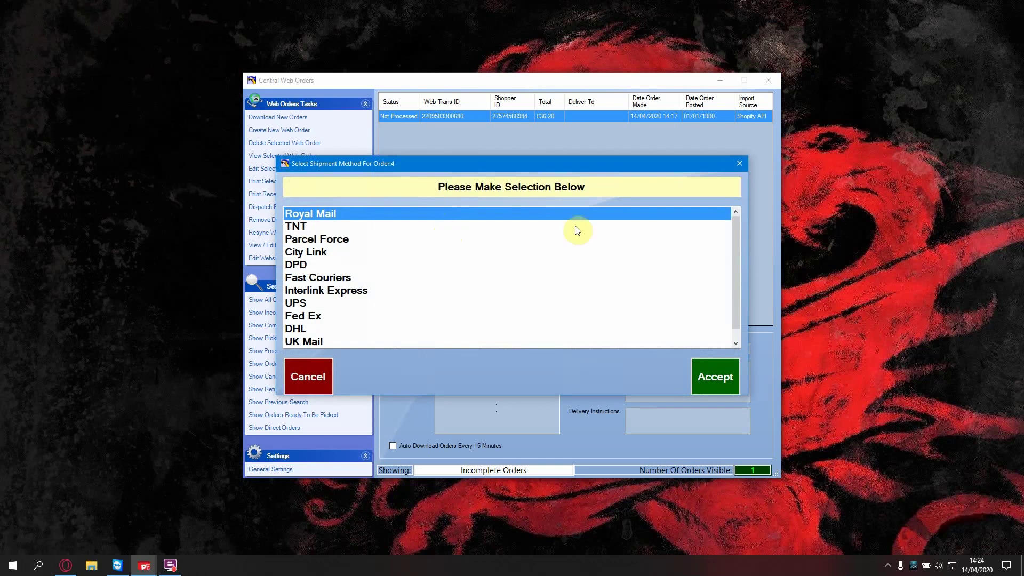
scroll(469, 308, down, 1)
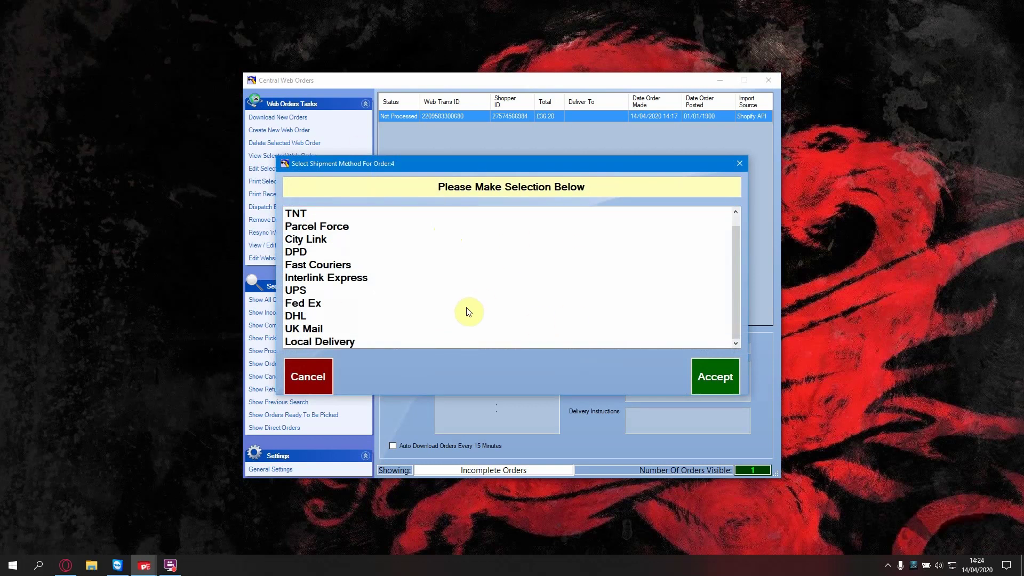
scroll(469, 312, up, 1)
scroll(464, 311, down, 1)
scroll(459, 283, up, 1)
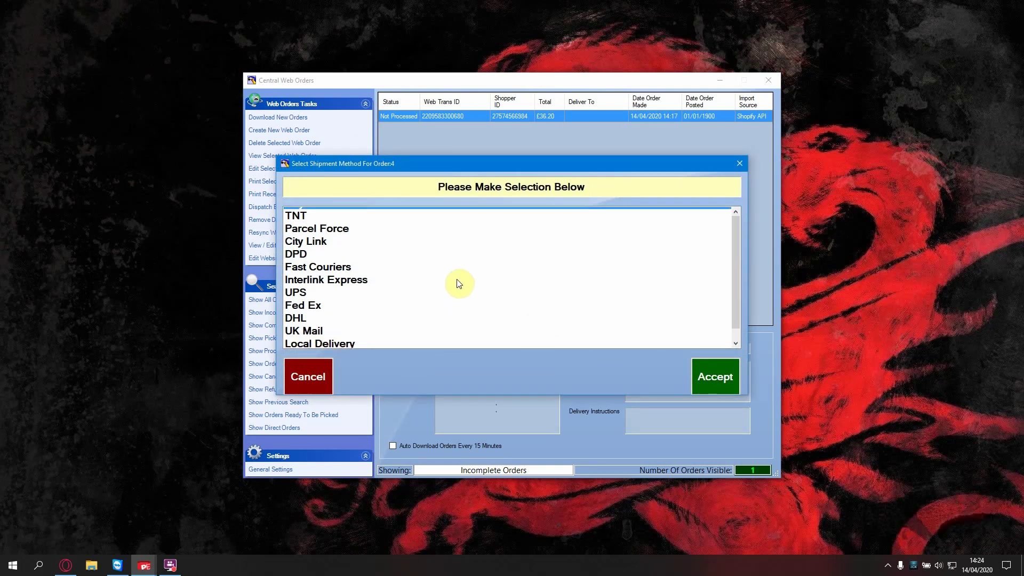
scroll(396, 291, down, 1)
Step: Ship the order by Royal Mail with postal reference 1
click(350, 341)
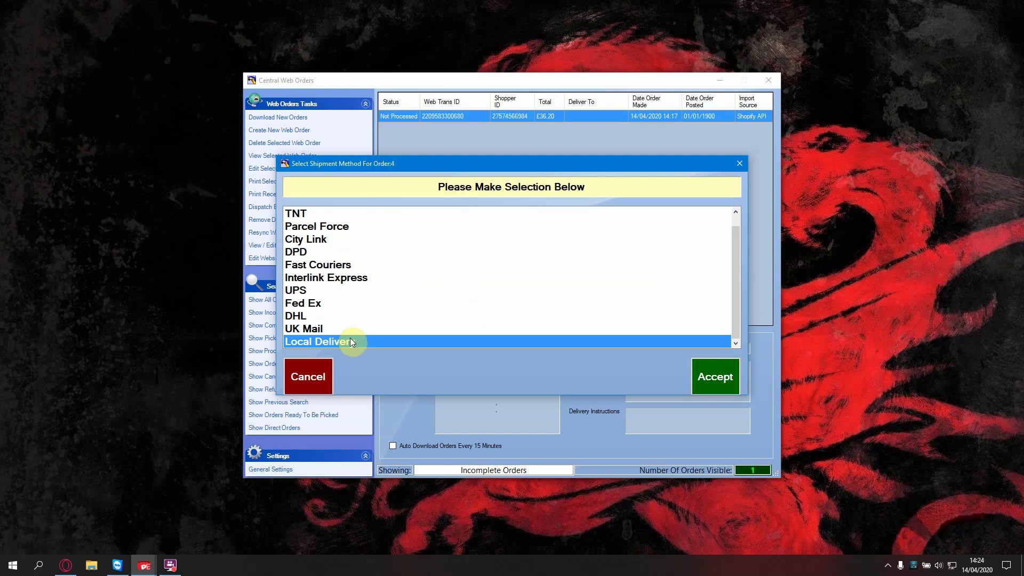
scroll(442, 324, up, 1)
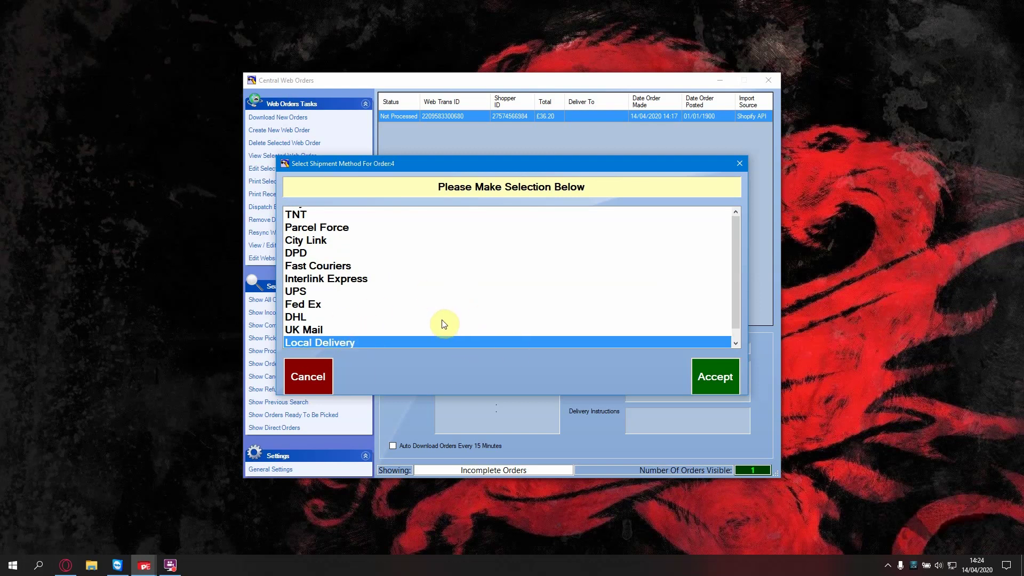
scroll(475, 274, down, 1)
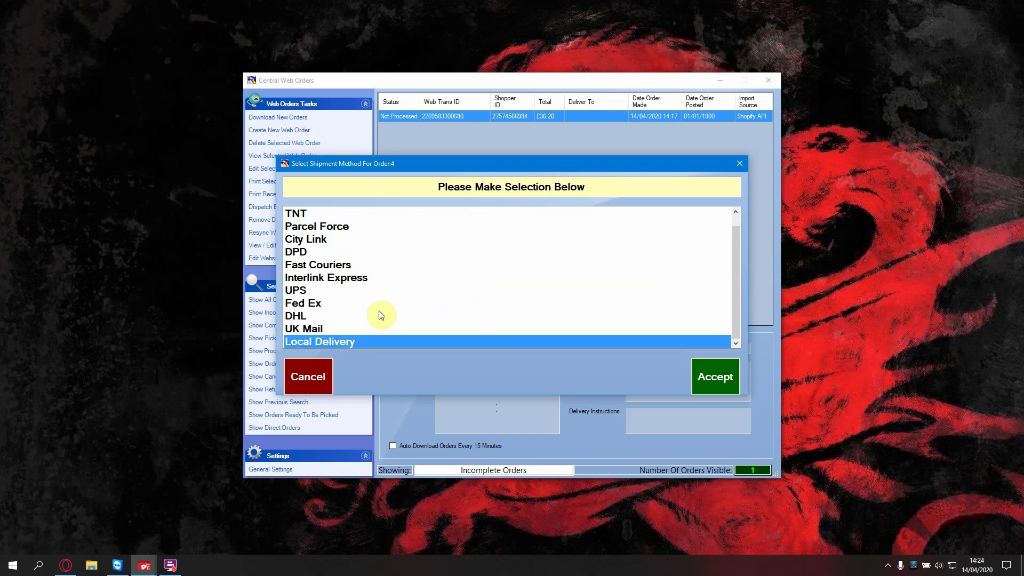
scroll(378, 307, up, 1)
click(350, 224)
click(351, 213)
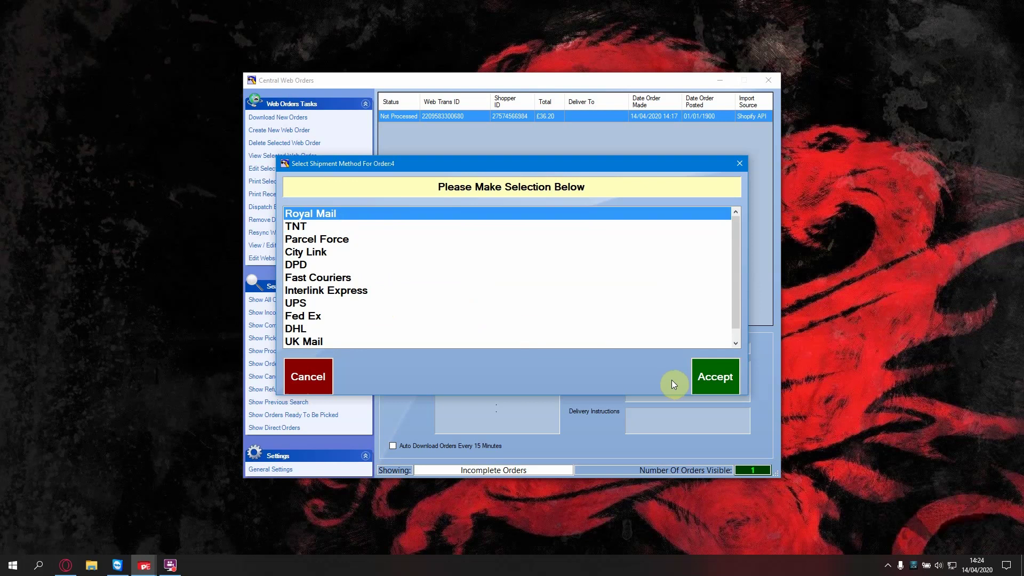
click(709, 377)
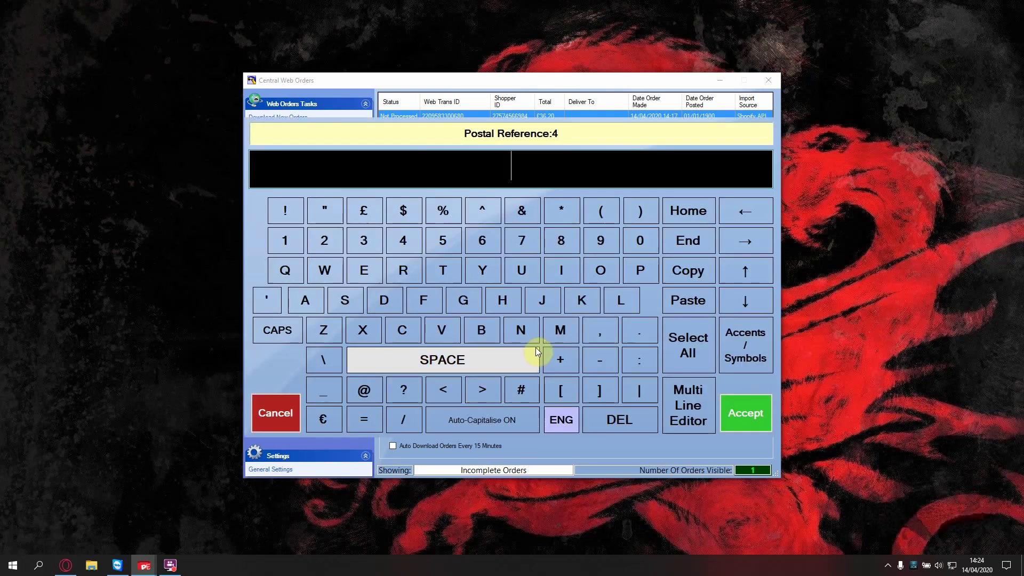
text(1)
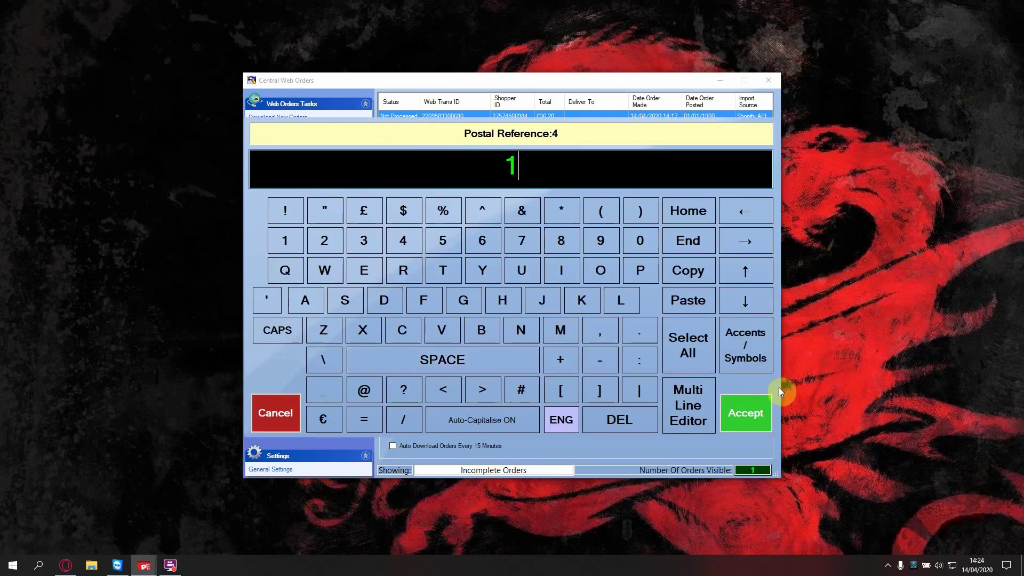
click(760, 403)
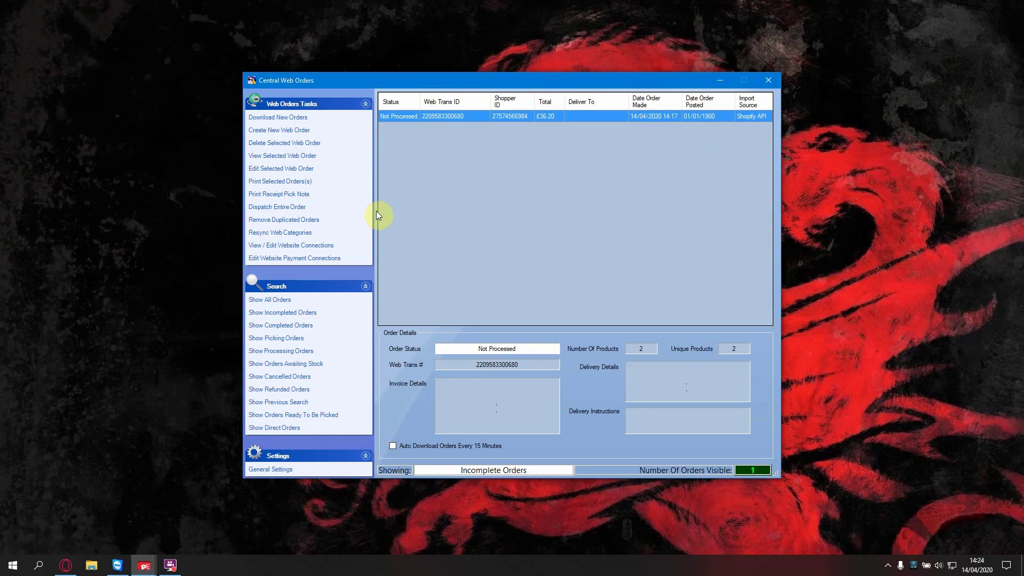
Step: Refresh Show Incompleted Orders to confirm the £36.20 order is gone and the list is empty
click(293, 313)
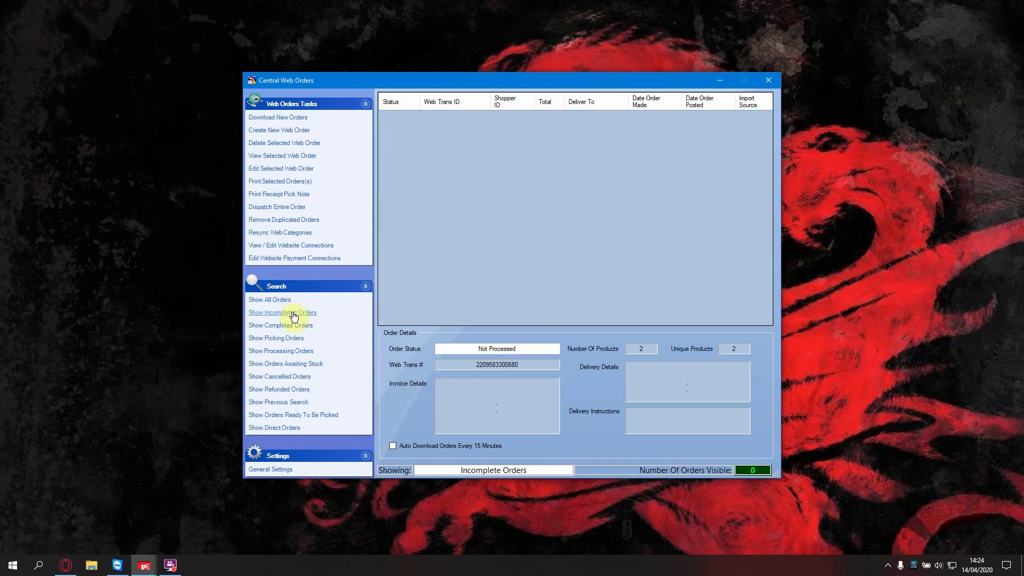